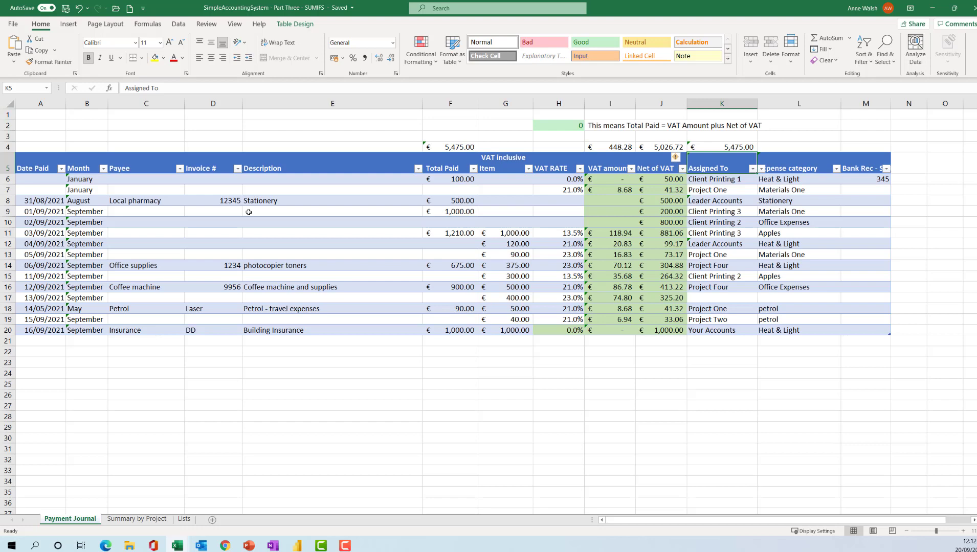
# Step: Link cell B6 of the Summary by Project sheet to the first project, Client Printing 1, with =Lists!G5
pyautogui.click(166, 524)
pyautogui.click(69, 158)
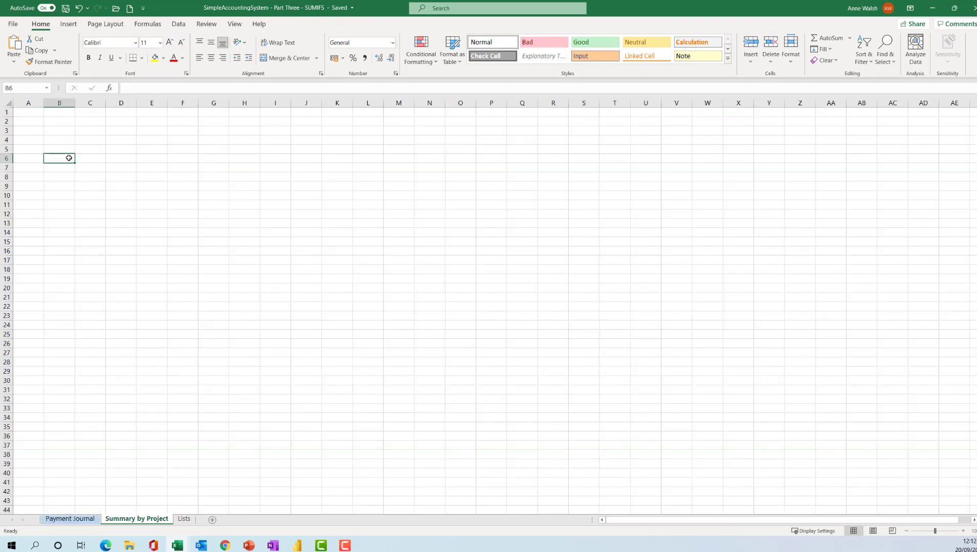
pyautogui.write('=')
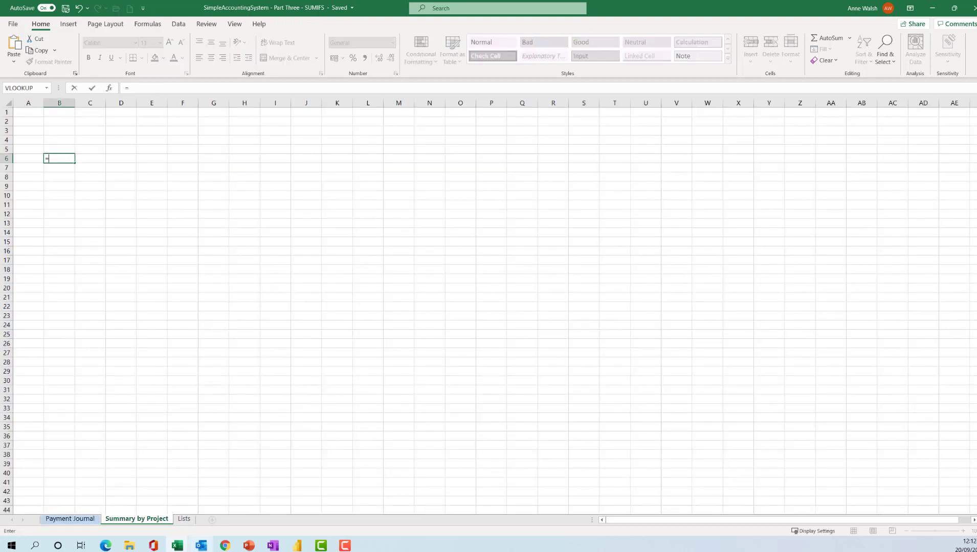
pyautogui.click(184, 519)
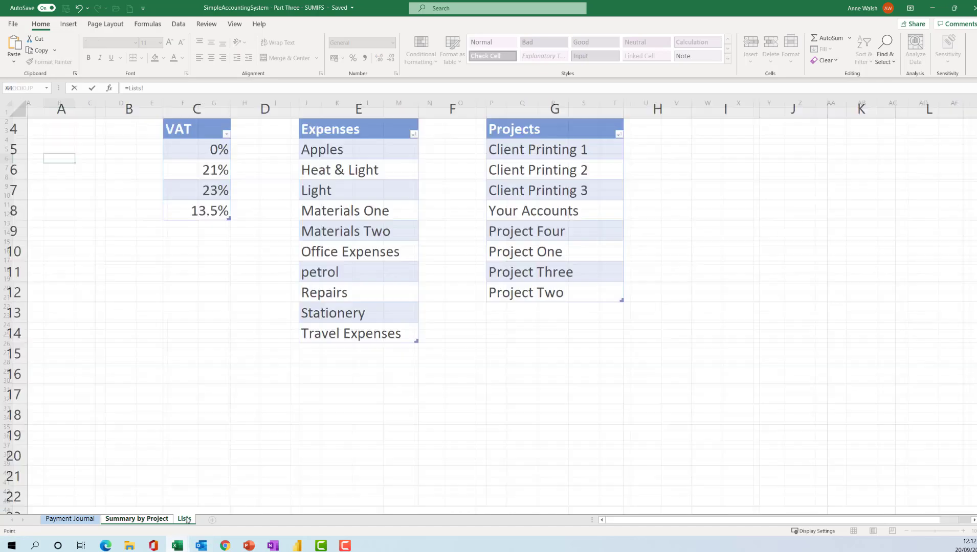
pyautogui.click(547, 151)
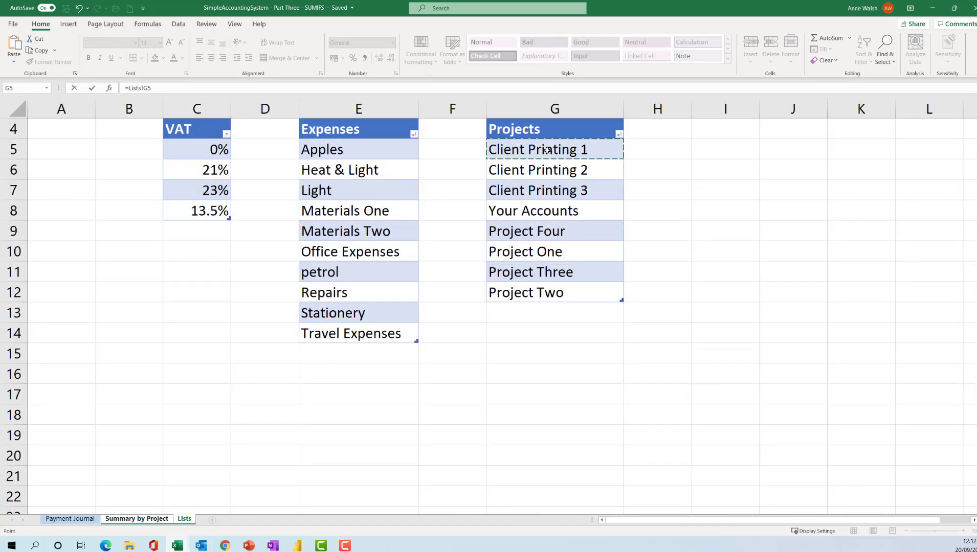
pyautogui.press('Return')
# Step: Fill the project link from B6 down to B13 and fit column B's width to the names
pyautogui.click(67, 159)
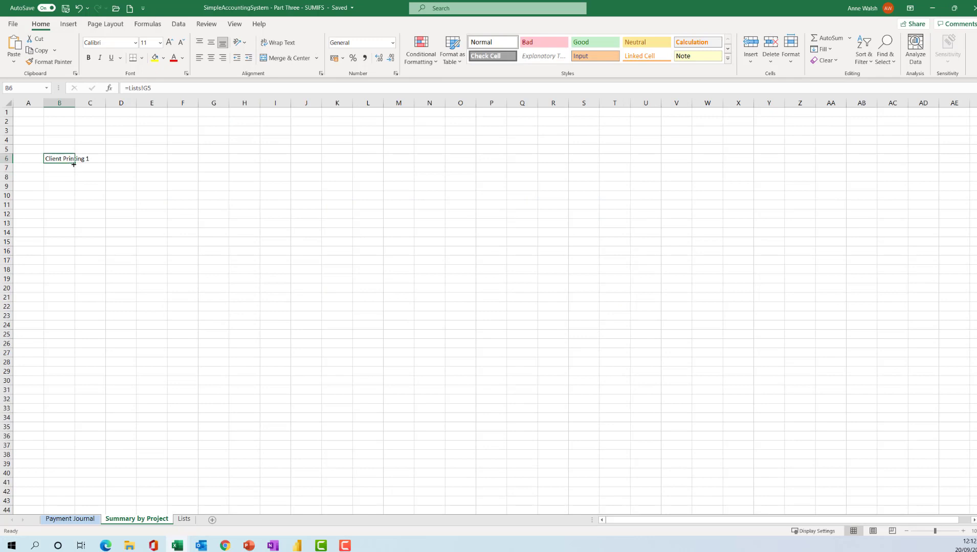
pyautogui.moveTo(75, 163); pyautogui.dragTo(77, 228)
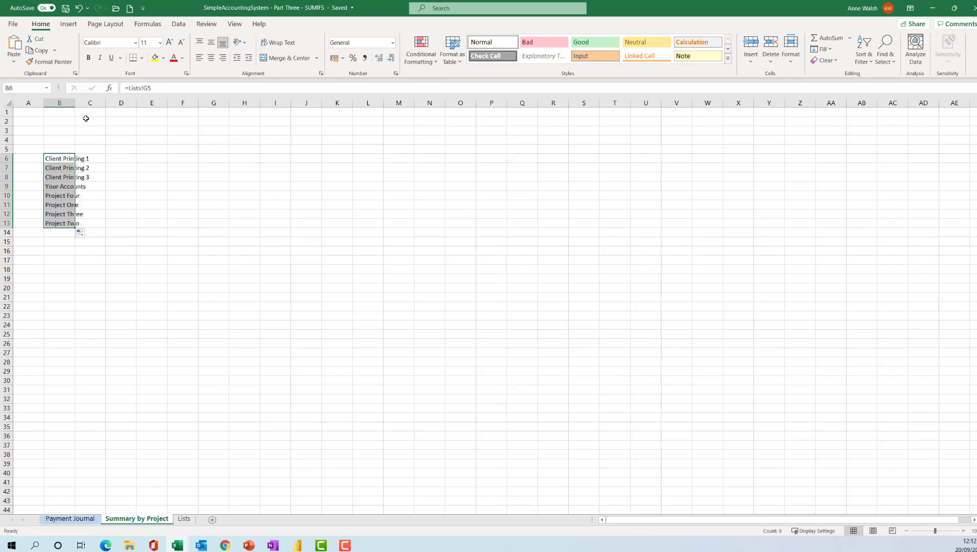
pyautogui.doubleClick(75, 103)
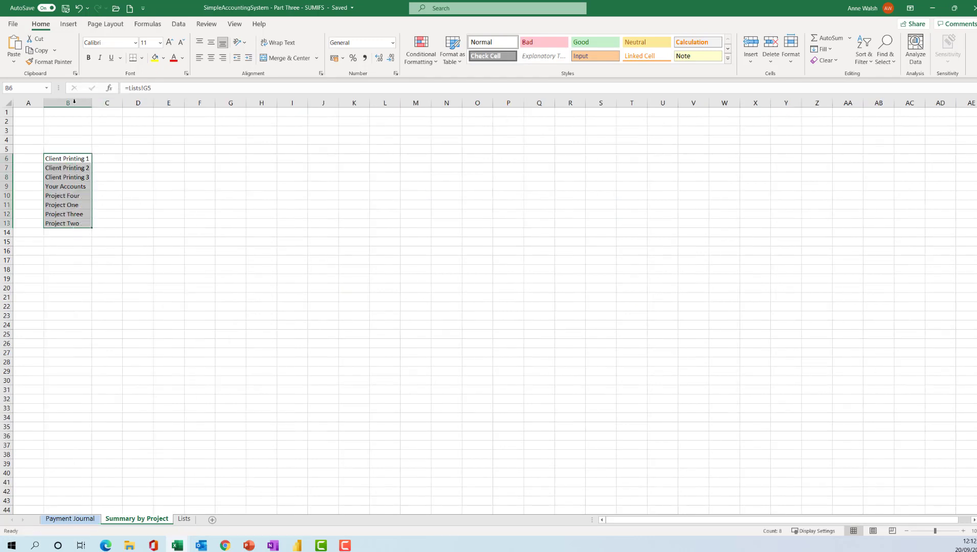
# Step: Create month headers from January in C5 through December in N5, and add a Total header in O5
pyautogui.click(114, 151)
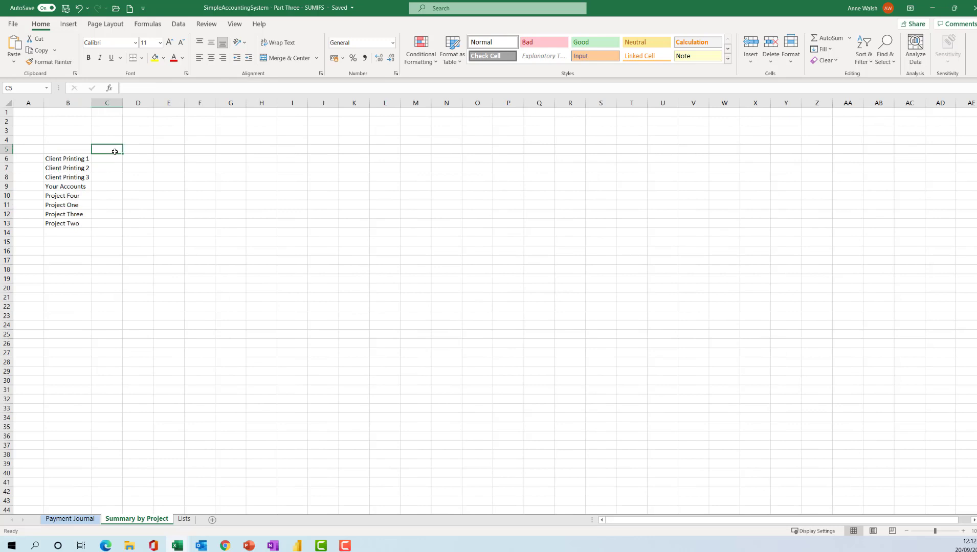
pyautogui.write('January')
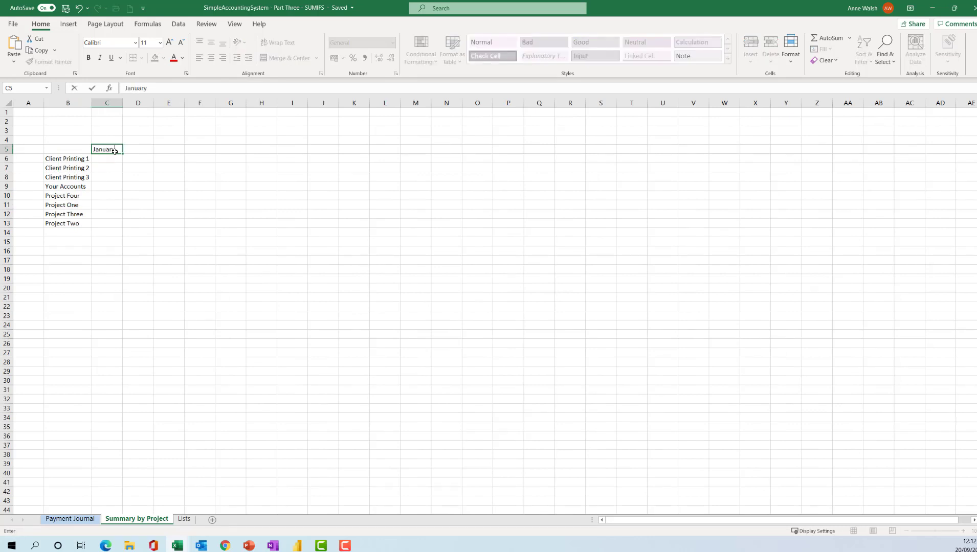
pyautogui.press('Return')
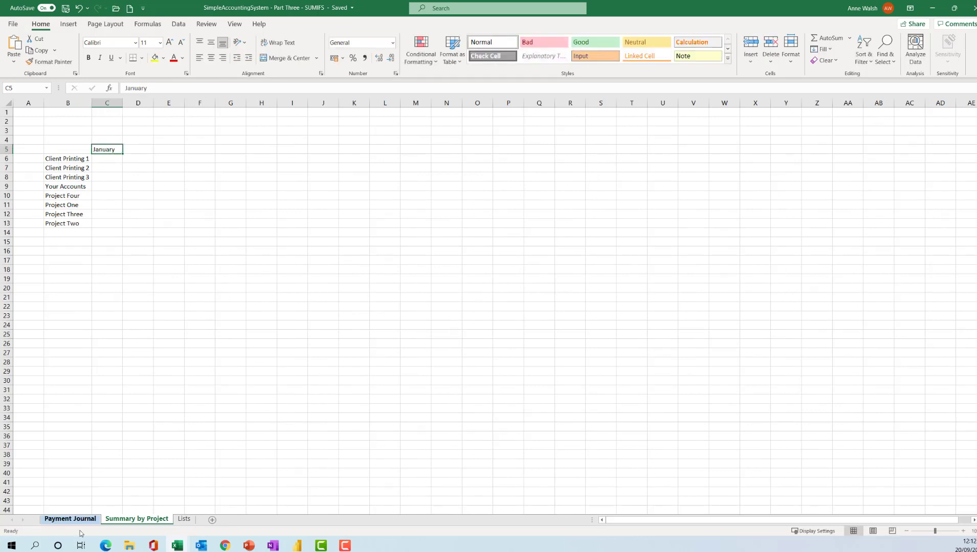
pyautogui.click(69, 519)
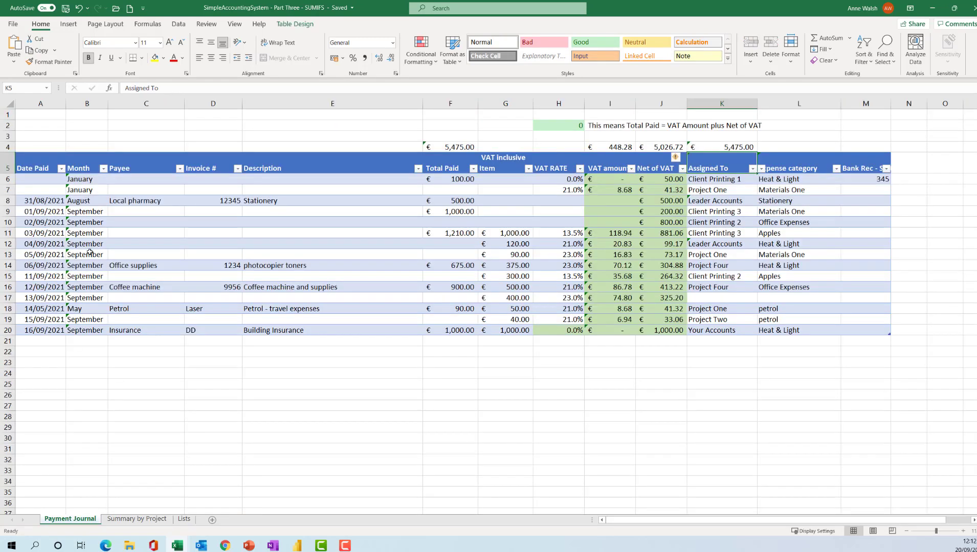
pyautogui.click(137, 519)
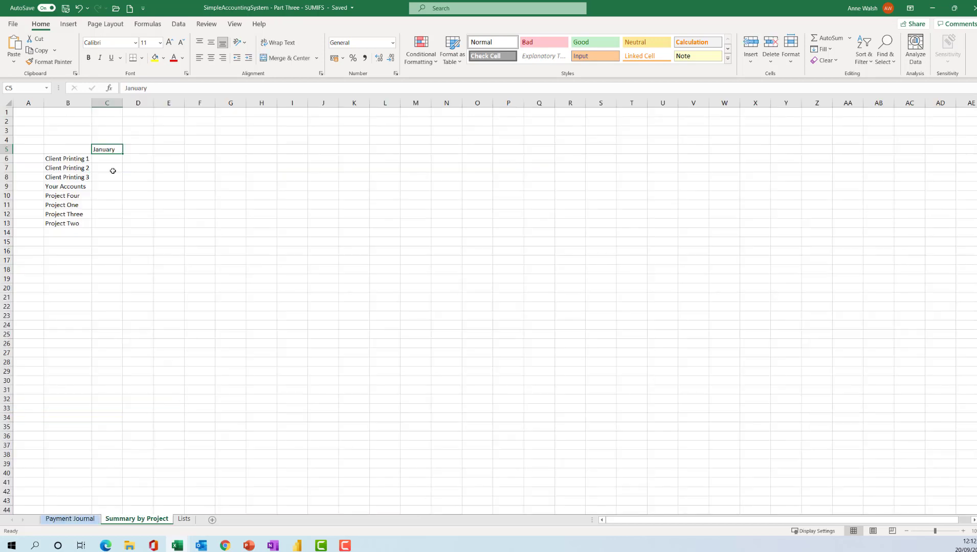
pyautogui.moveTo(124, 154); pyautogui.dragTo(464, 155)
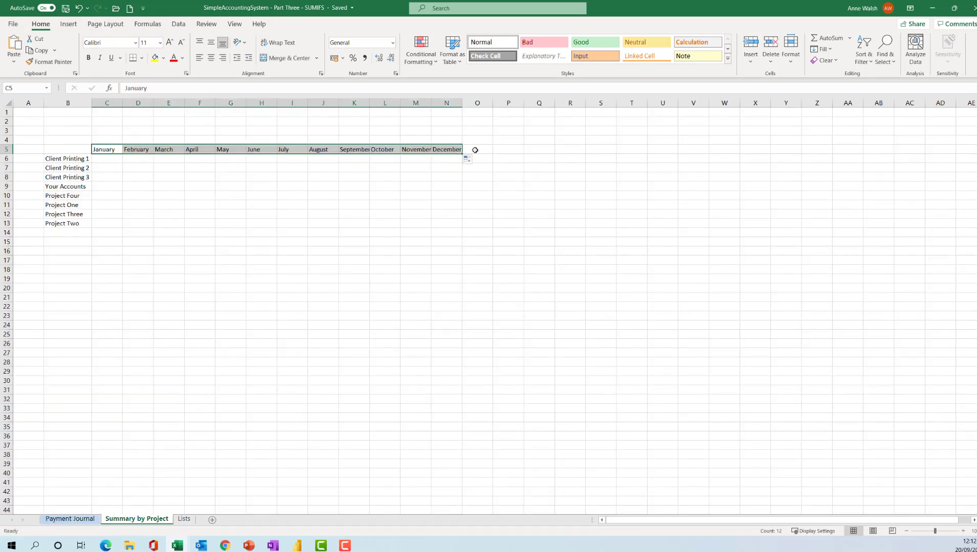
pyautogui.click(476, 149)
pyautogui.write('Total')
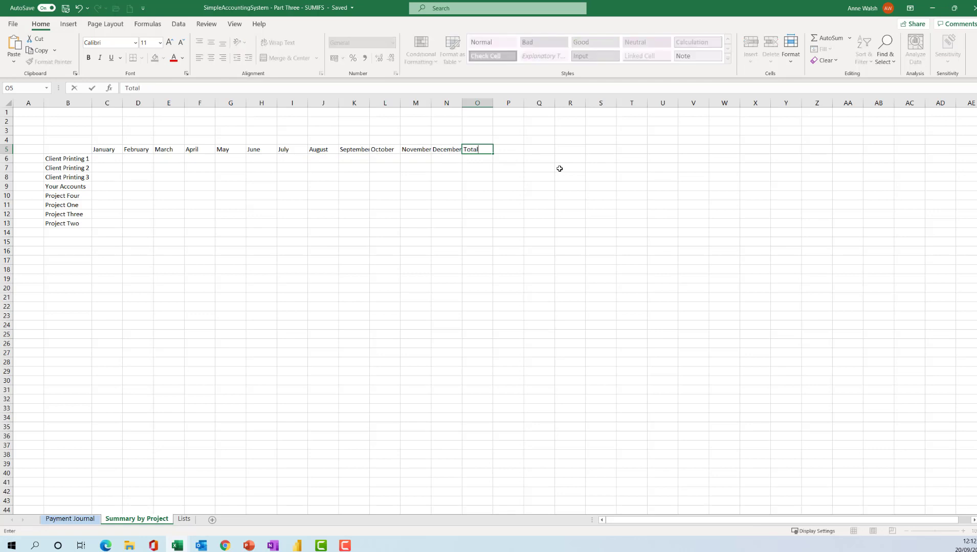
pyautogui.click(108, 157)
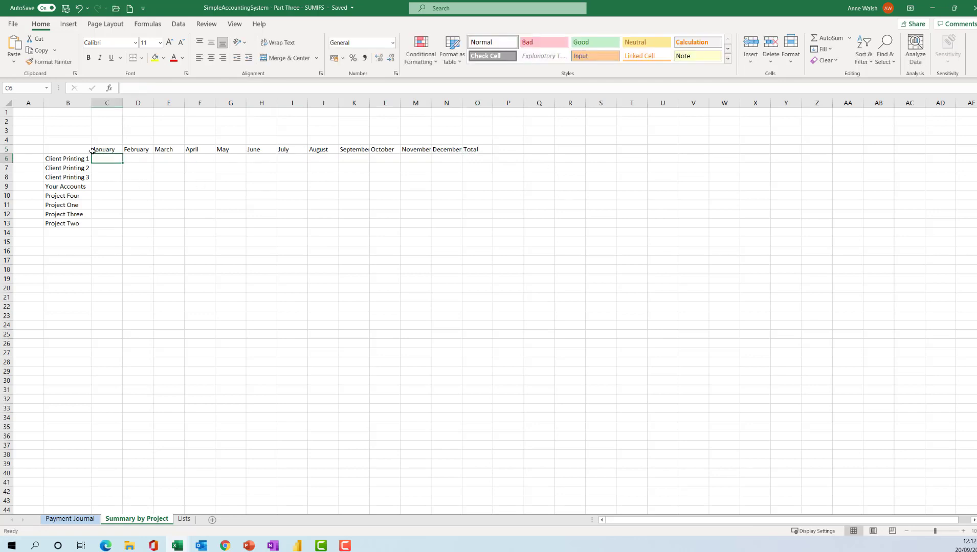
# Step: Move the Total Paid sum on the Payment Journal sheet from F4 to E4
pyautogui.click(84, 520)
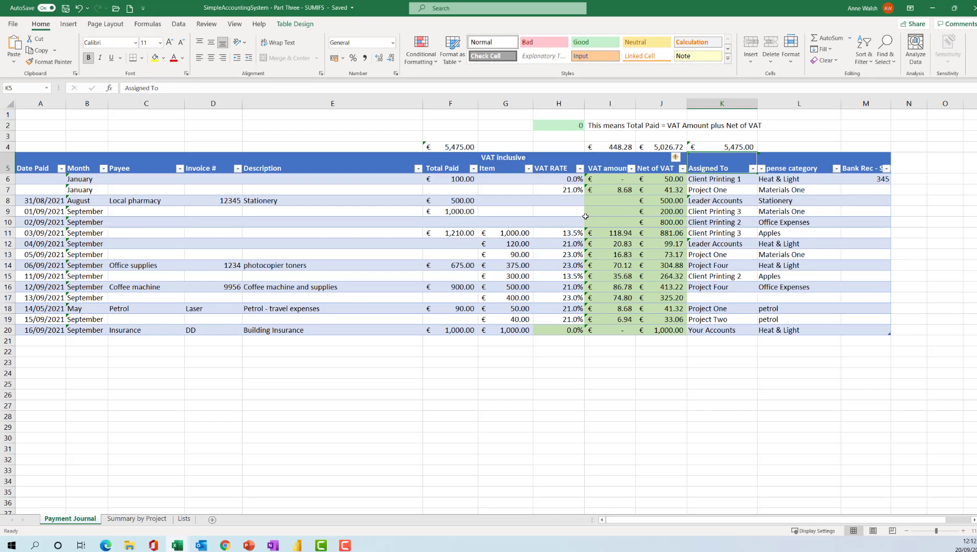
pyautogui.click(456, 146)
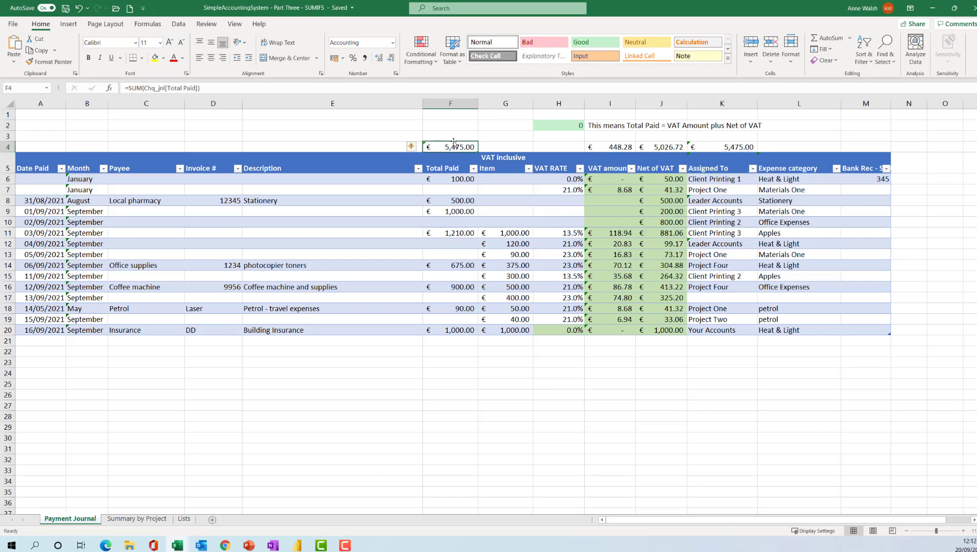
pyautogui.moveTo(456, 143); pyautogui.dragTo(417, 147)
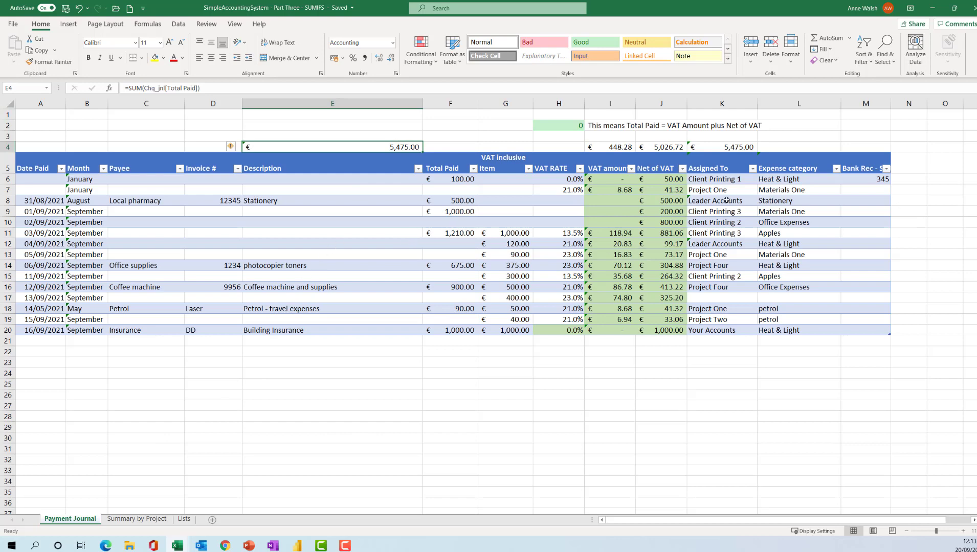
# Step: Filter the journal's Assigned To column to Client Printing 1 to examine its payments, and restore all entries
pyautogui.click(752, 169)
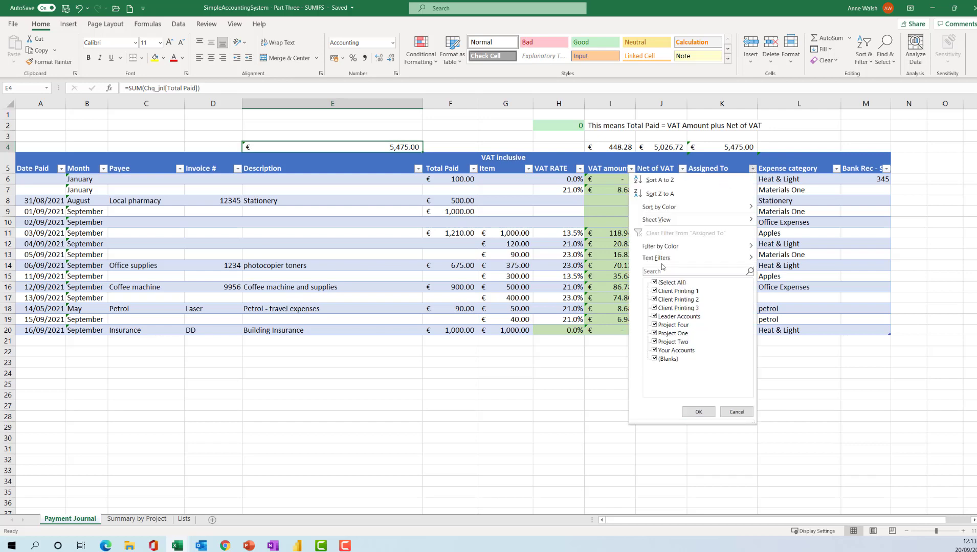
pyautogui.click(665, 282)
pyautogui.click(665, 291)
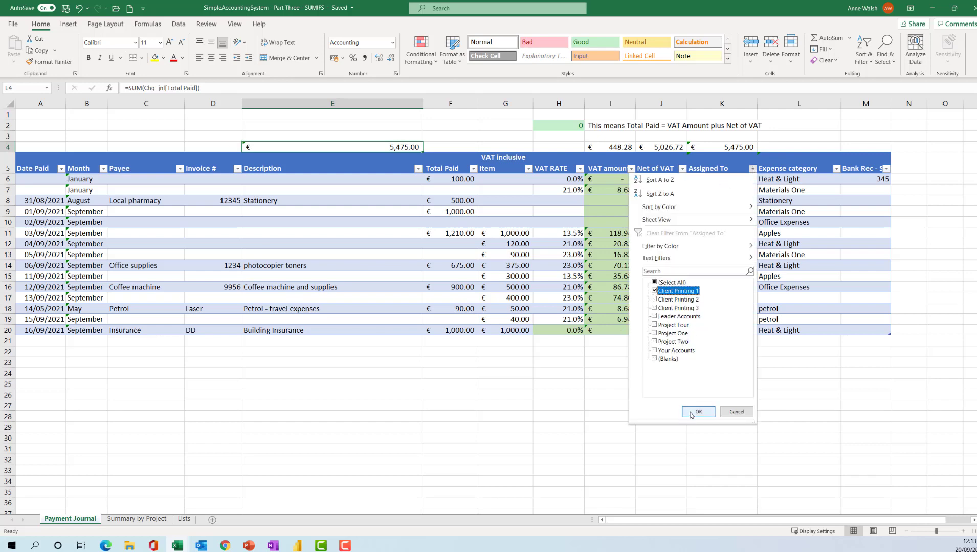
pyautogui.click(691, 414)
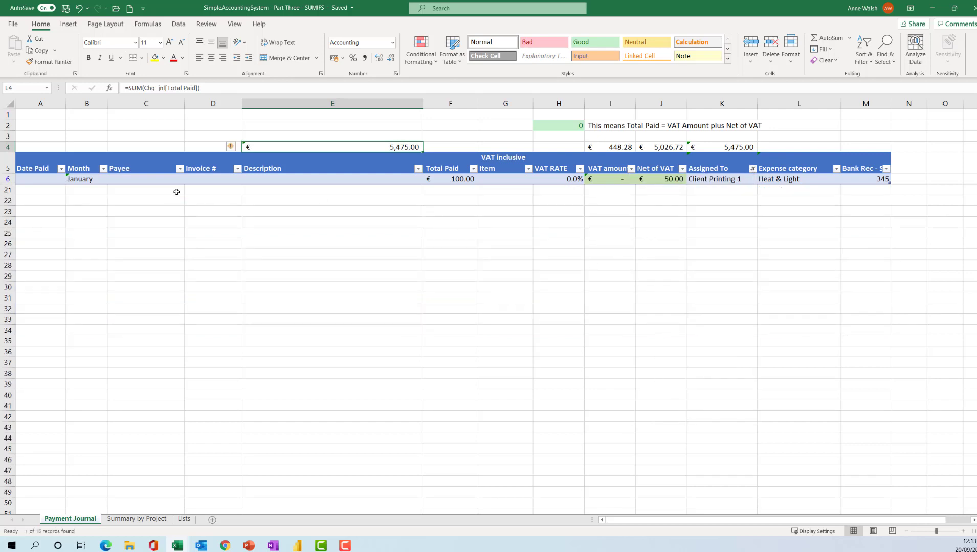
pyautogui.click(753, 169)
pyautogui.click(670, 283)
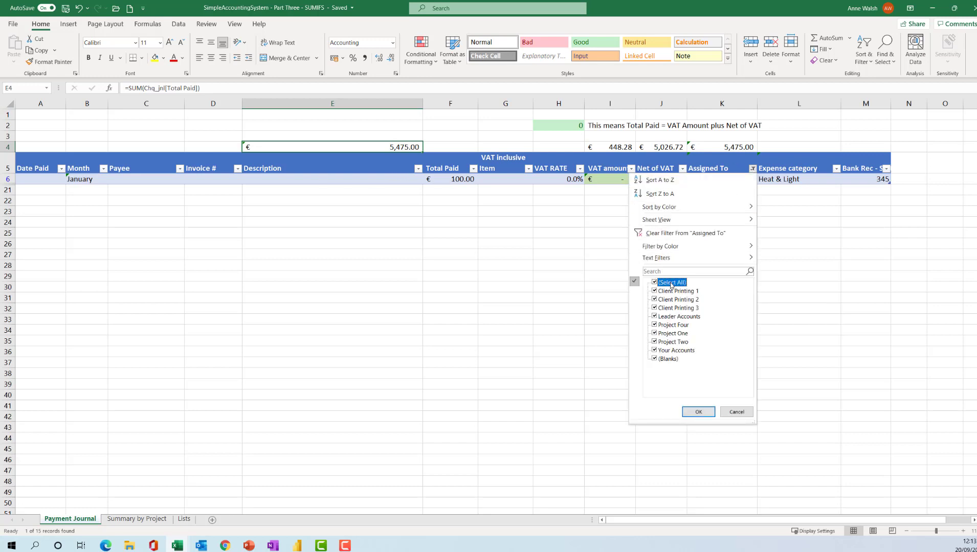
pyautogui.click(699, 412)
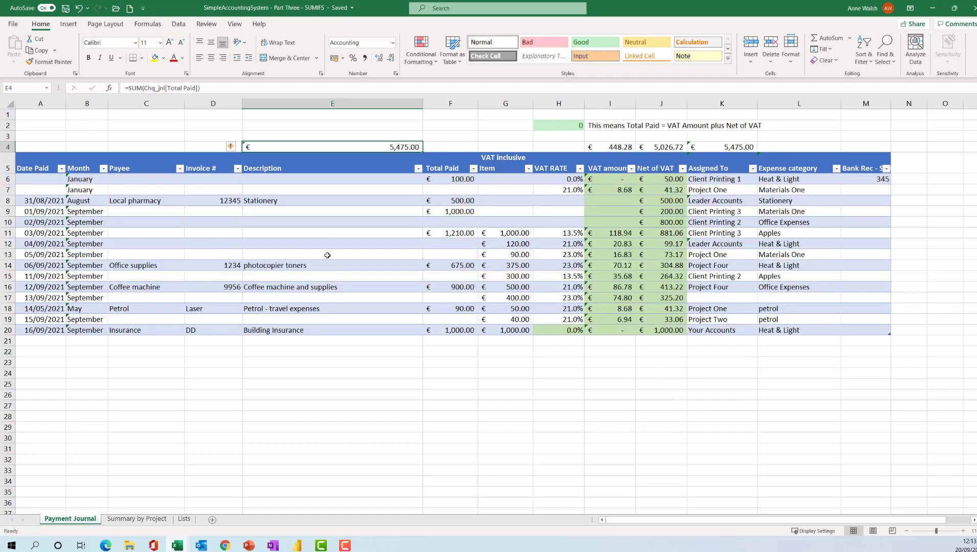
# Step: Start a SUMIFS function in C6 of Summary by Project with the absolute sum range 'Payment Journal'!$F:$F
pyautogui.click(137, 519)
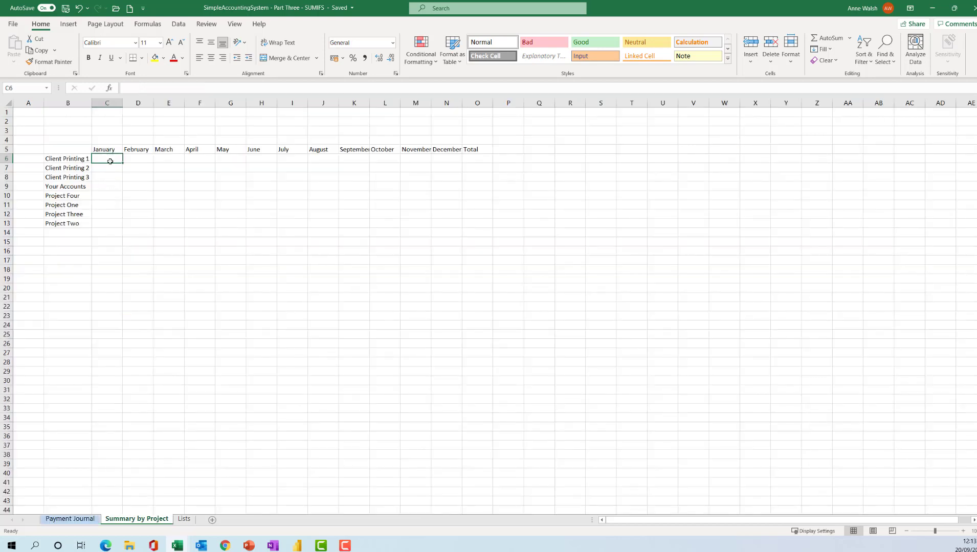
pyautogui.click(148, 24)
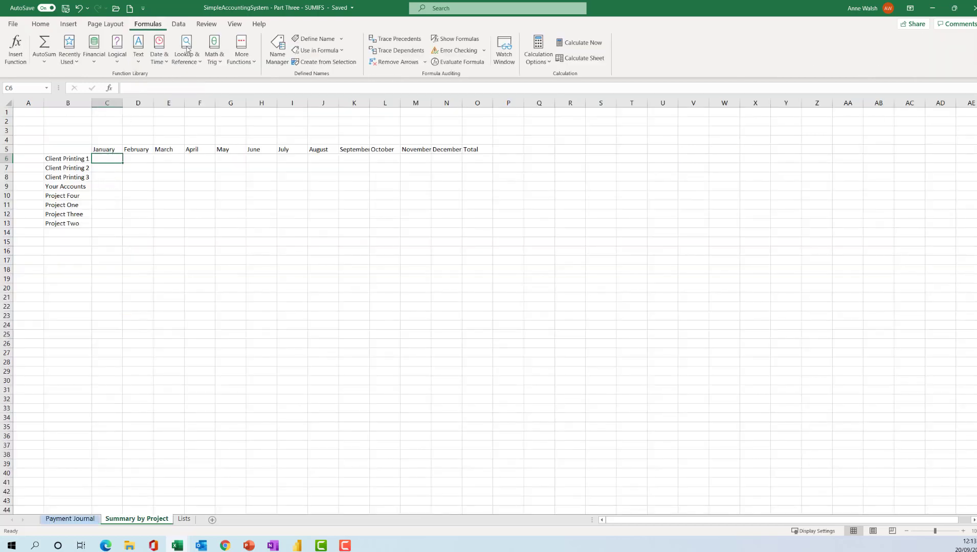
pyautogui.click(215, 56)
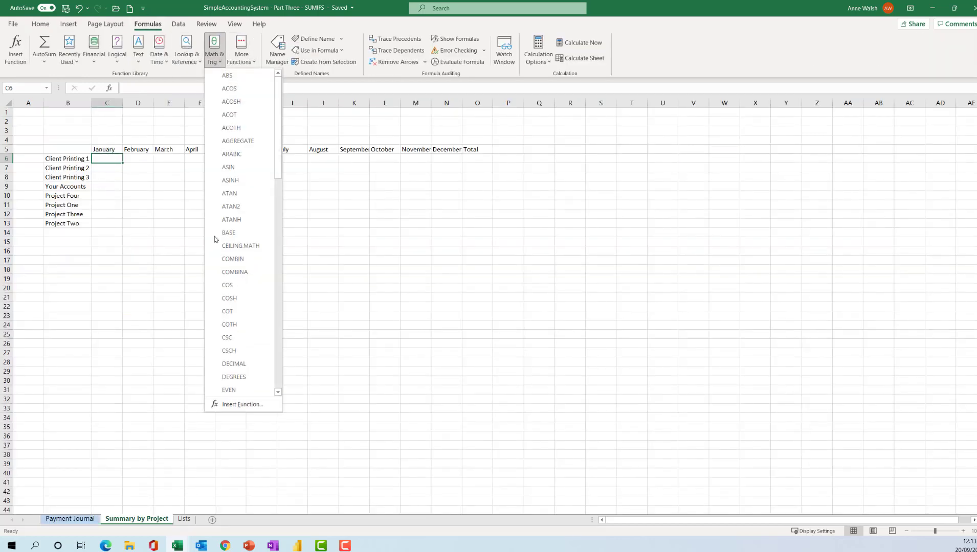
pyautogui.scroll(-10, 215, 256)
pyautogui.scroll(-5, 216, 278)
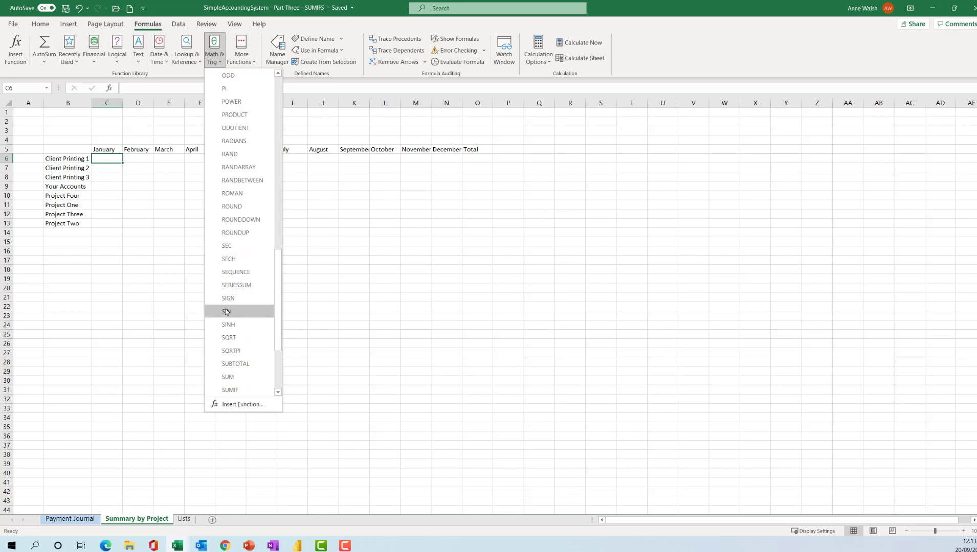
pyautogui.click(239, 327)
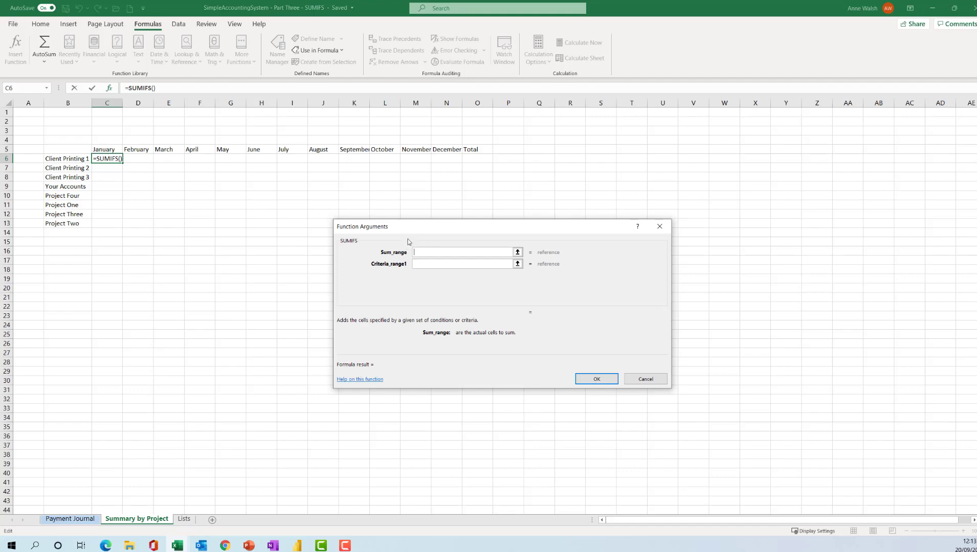
pyautogui.click(68, 521)
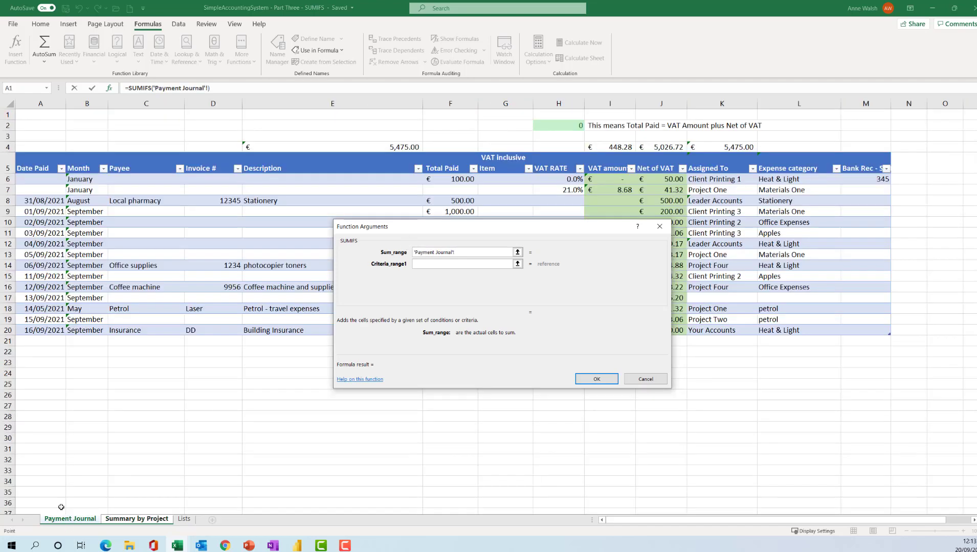
pyautogui.click(449, 104)
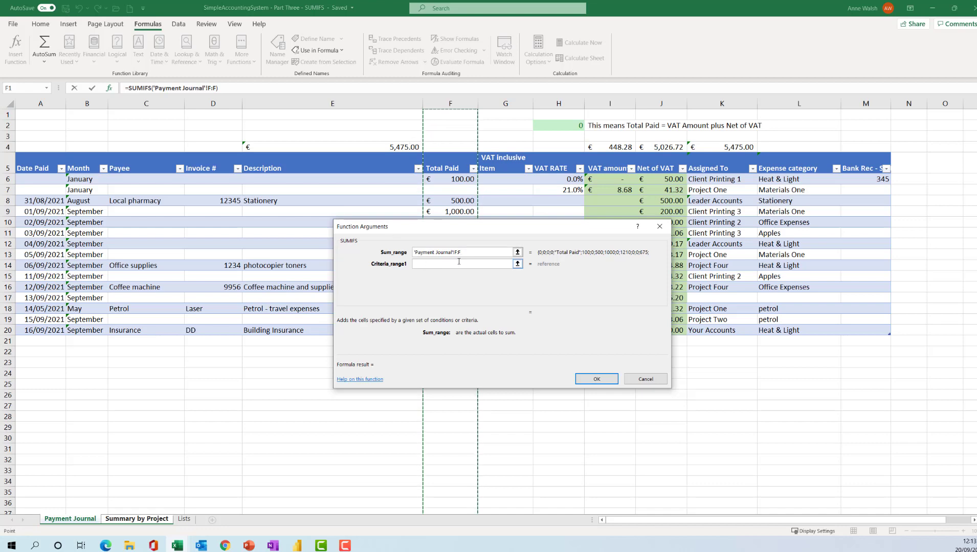
pyautogui.press('F4')
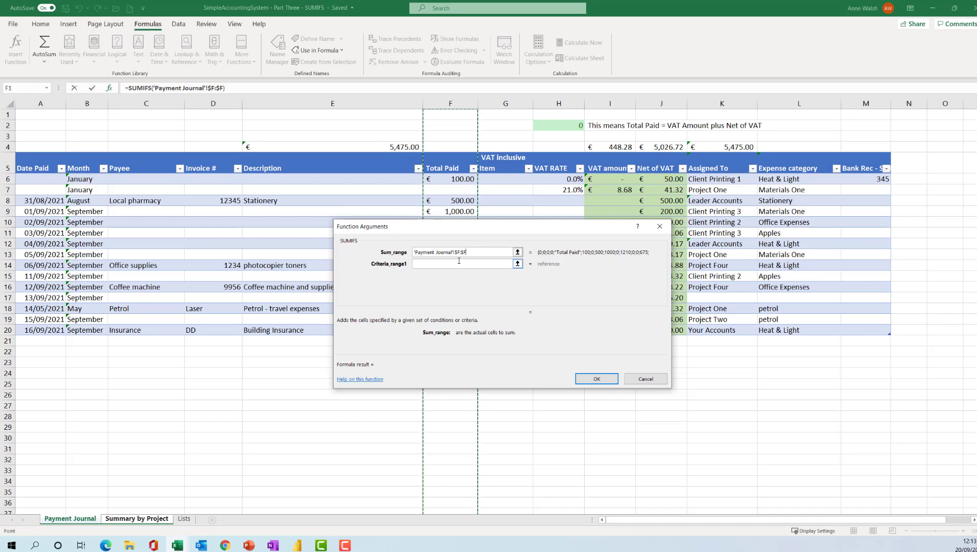
# Step: Set the first SUMIFS criteria range to 'Payment Journal'!$K:$K and its criterion to the project name in B6
pyautogui.click(444, 264)
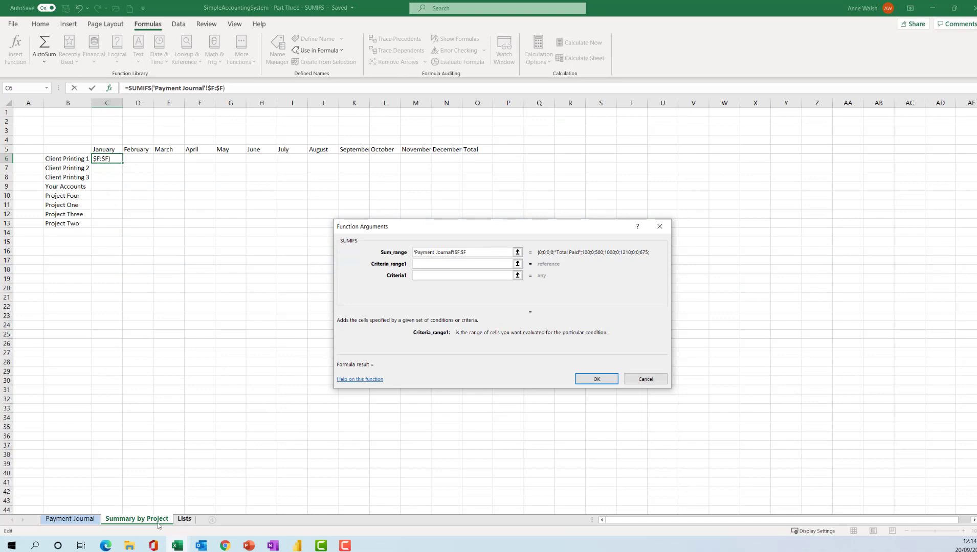
pyautogui.click(77, 519)
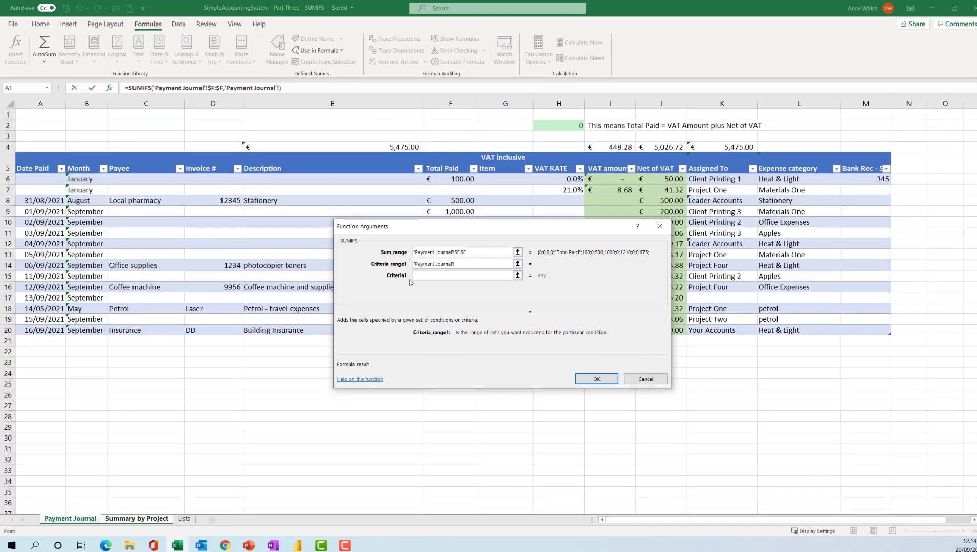
pyautogui.click(721, 103)
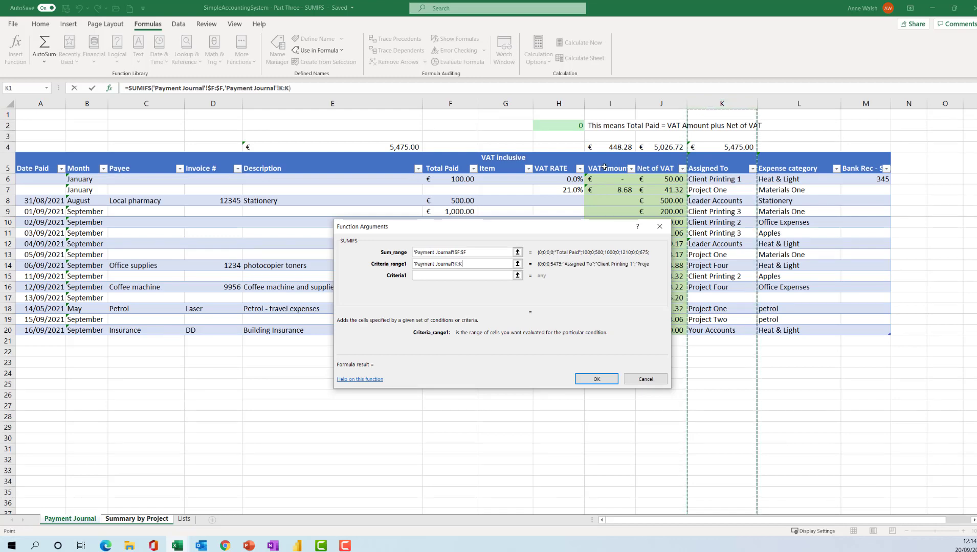
pyautogui.press('F4')
pyautogui.click(430, 277)
pyautogui.click(64, 160)
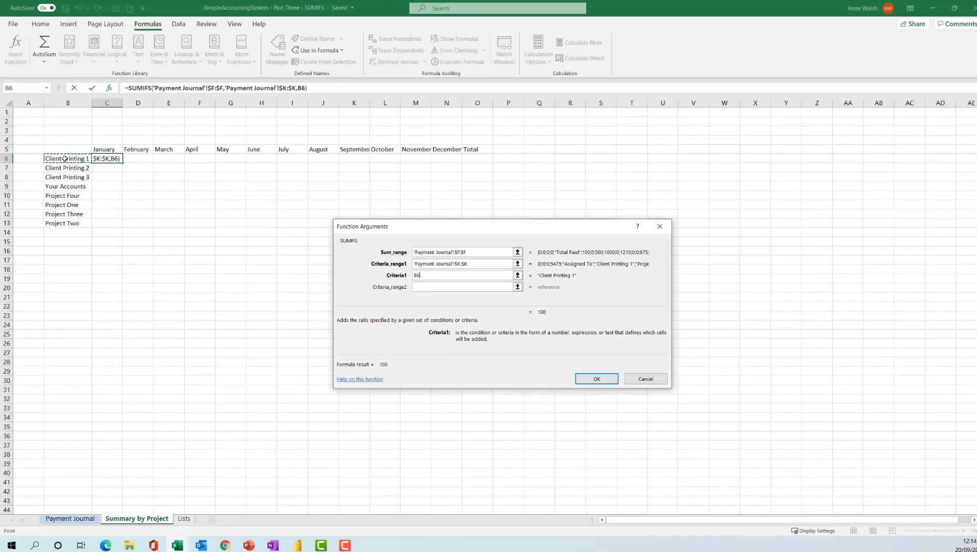
# Step: Lock the first SUMIFS criterion as $B6 and set the second criteria range to 'Payment Journal'!$B:$B
pyautogui.press('F4')
pyautogui.press('F4')
pyautogui.click(439, 286)
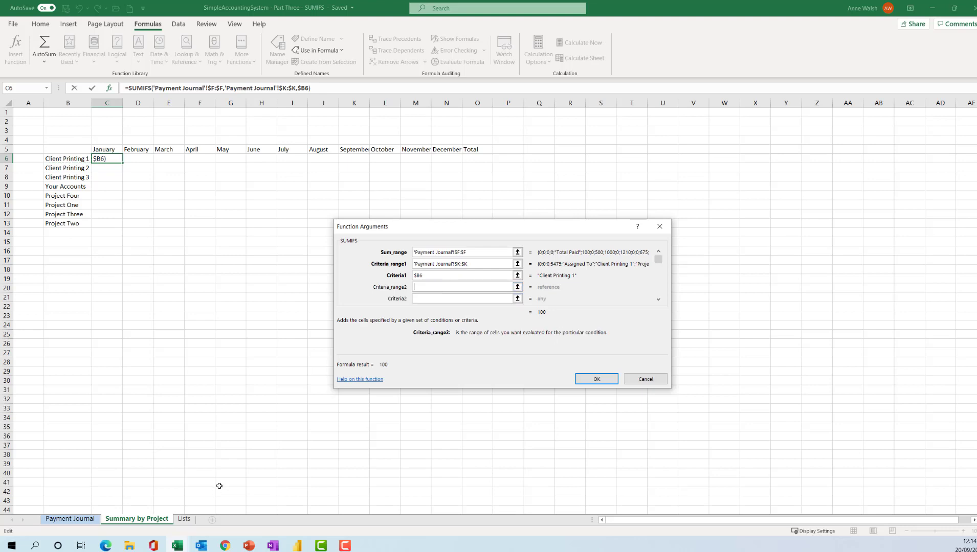
pyautogui.click(84, 520)
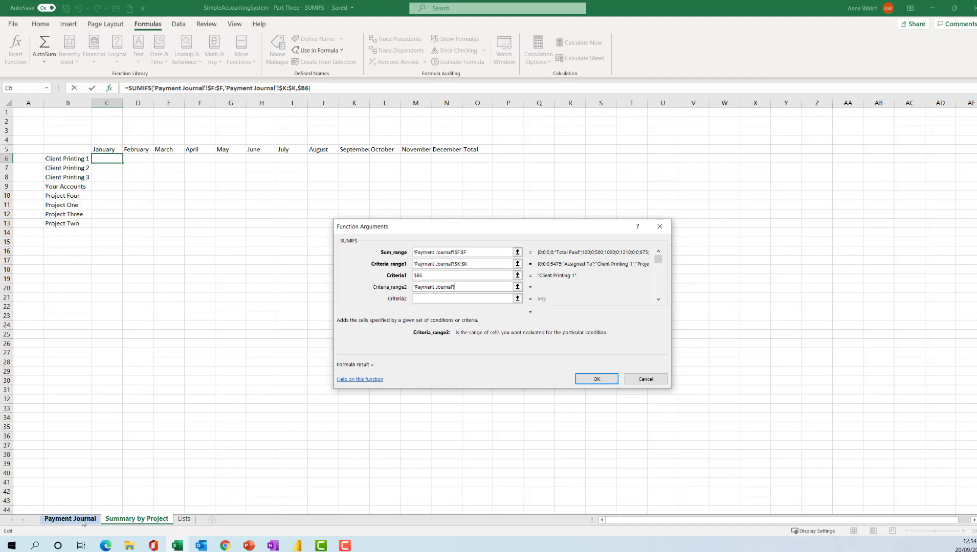
pyautogui.click(87, 103)
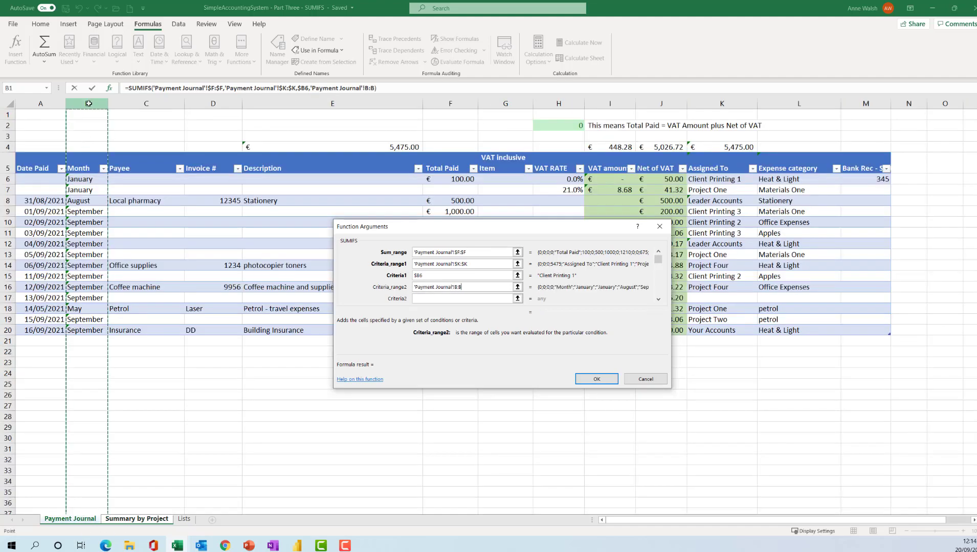
pyautogui.press('F4')
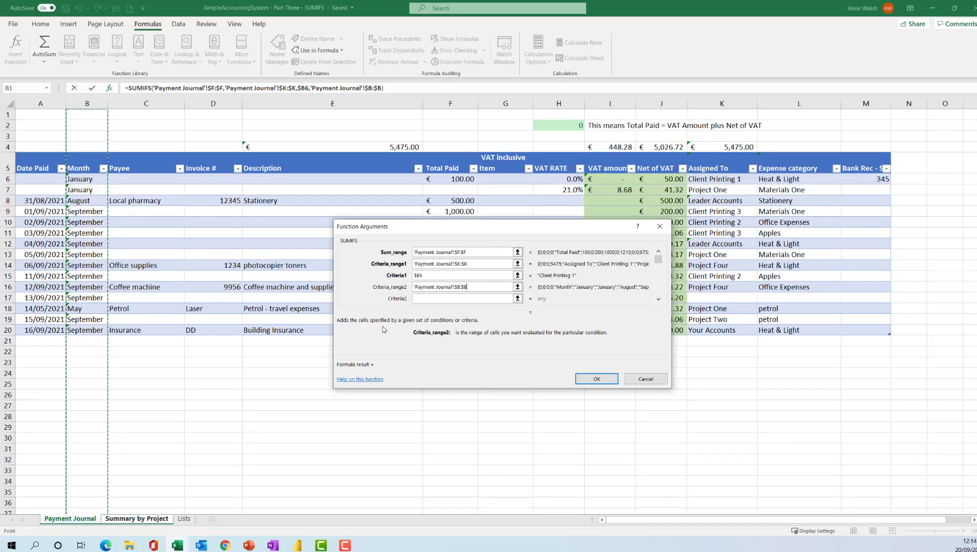
# Step: Set the second SUMIFS criterion to the month heading as C$5 and complete the formula in C6
pyautogui.click(424, 299)
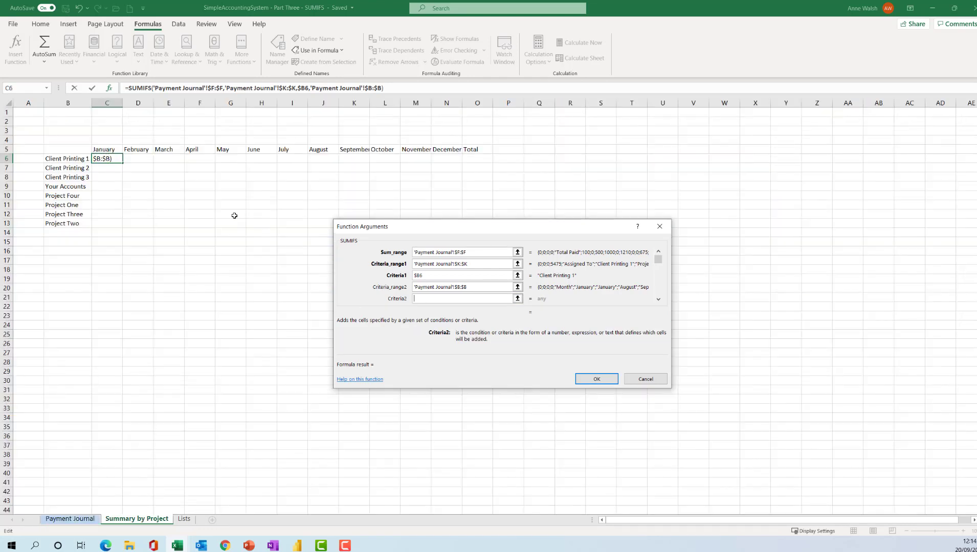
pyautogui.click(108, 148)
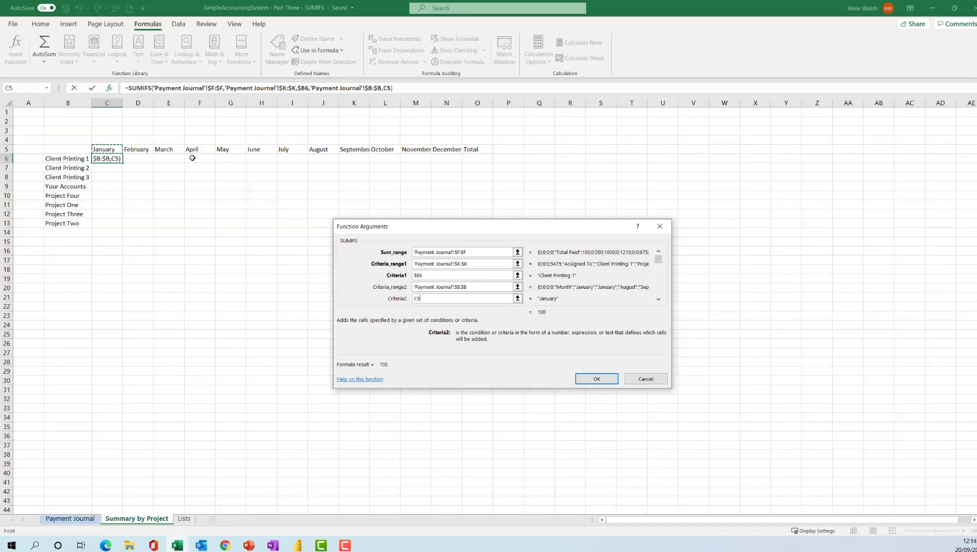
pyautogui.press('F4')
pyautogui.press('F4')
pyautogui.click(596, 379)
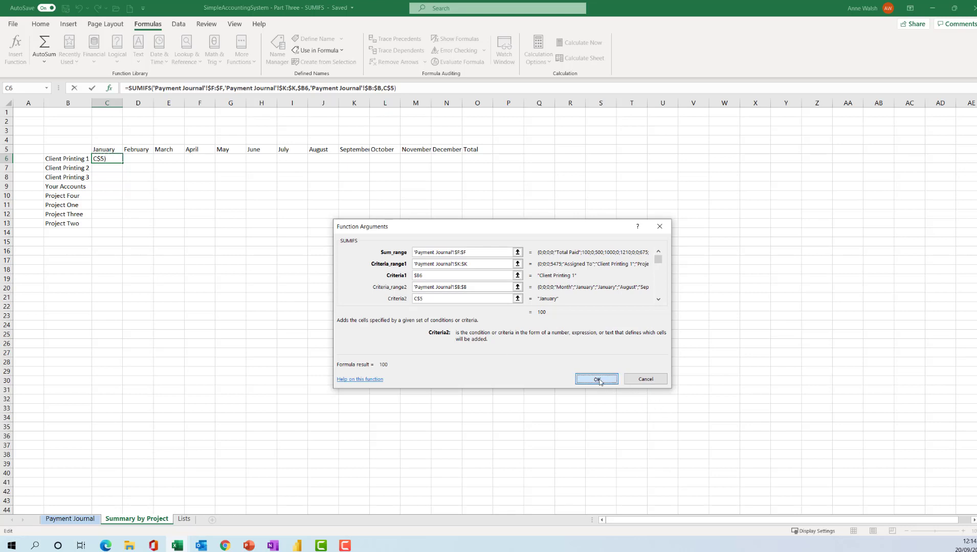
pyautogui.click(602, 380)
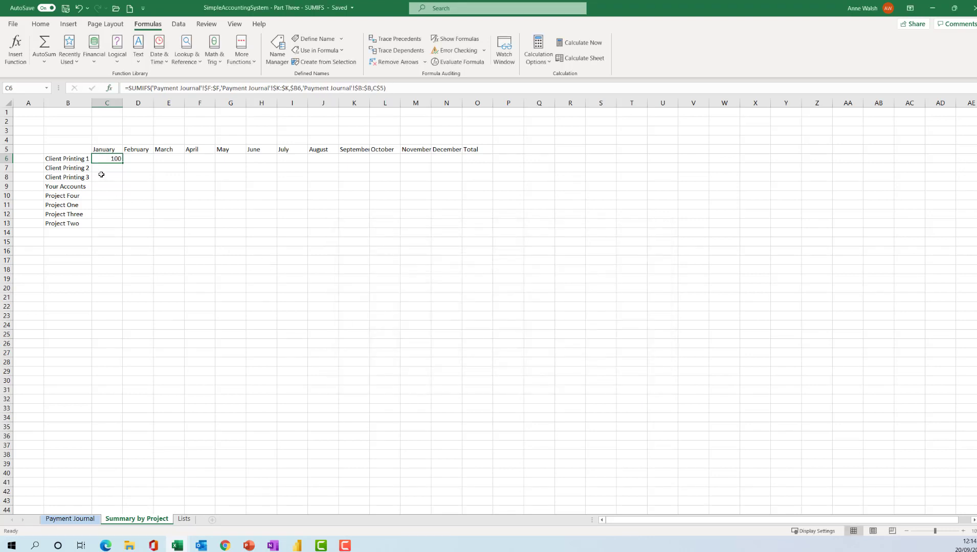
# Step: Fill the SUMIFS formula from C6 down to row 13 and across to the December column
pyautogui.moveTo(123, 164); pyautogui.dragTo(126, 225)
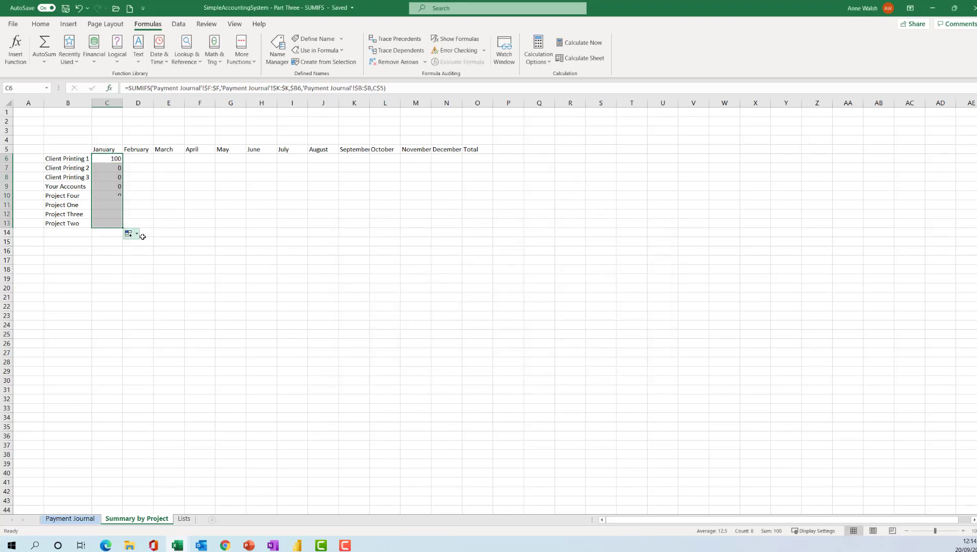
pyautogui.click(128, 225)
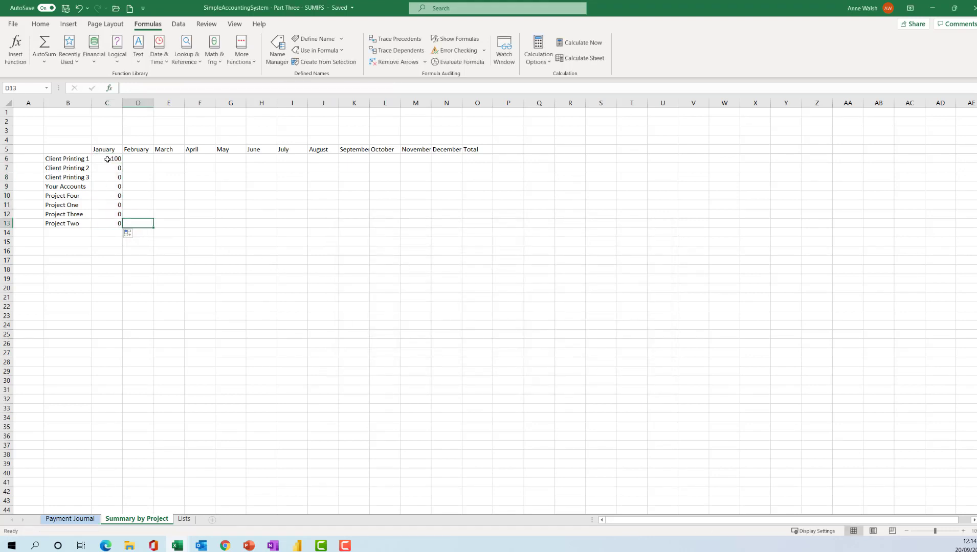
pyautogui.moveTo(108, 158); pyautogui.dragTo(464, 225)
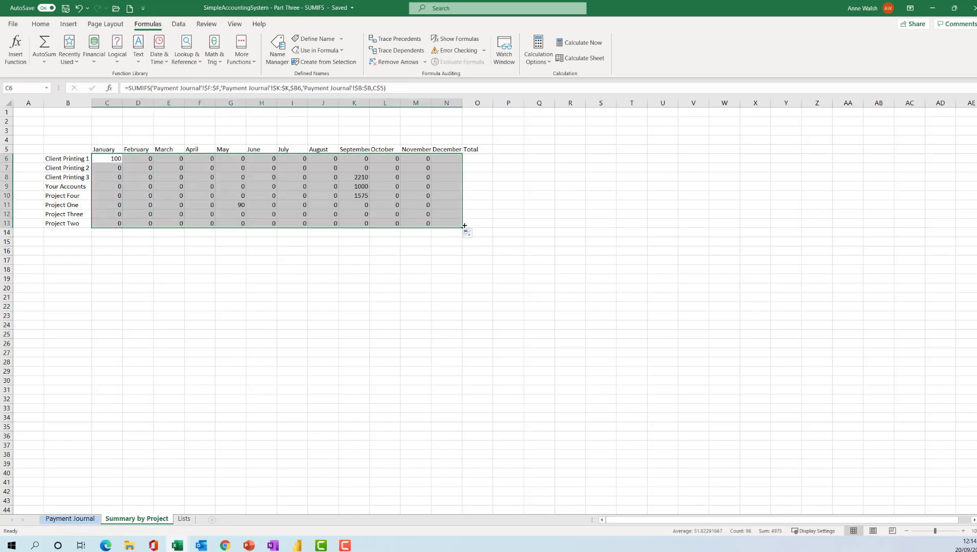
# Step: Sum C6:N6 in the Total column at O6 and fill the formula down to O13
pyautogui.click(478, 158)
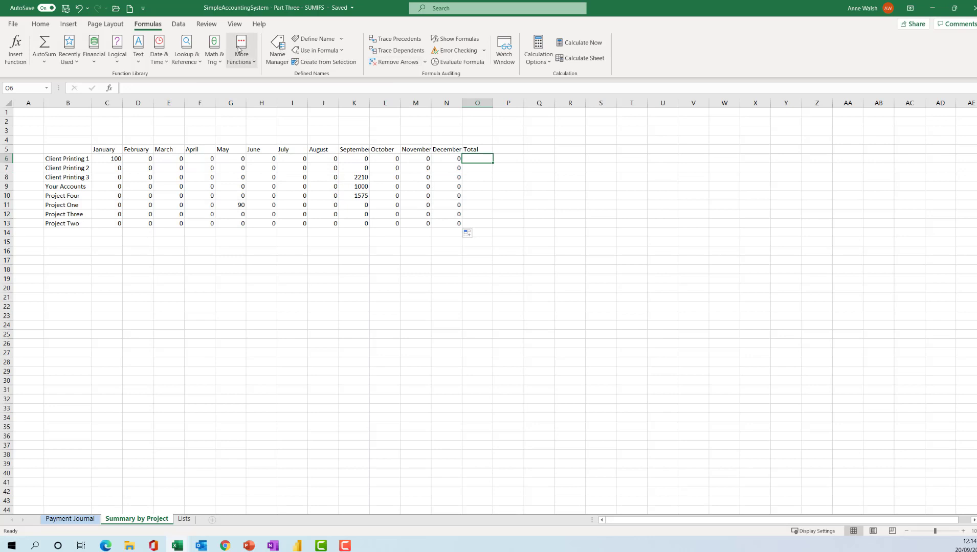
pyautogui.click(51, 46)
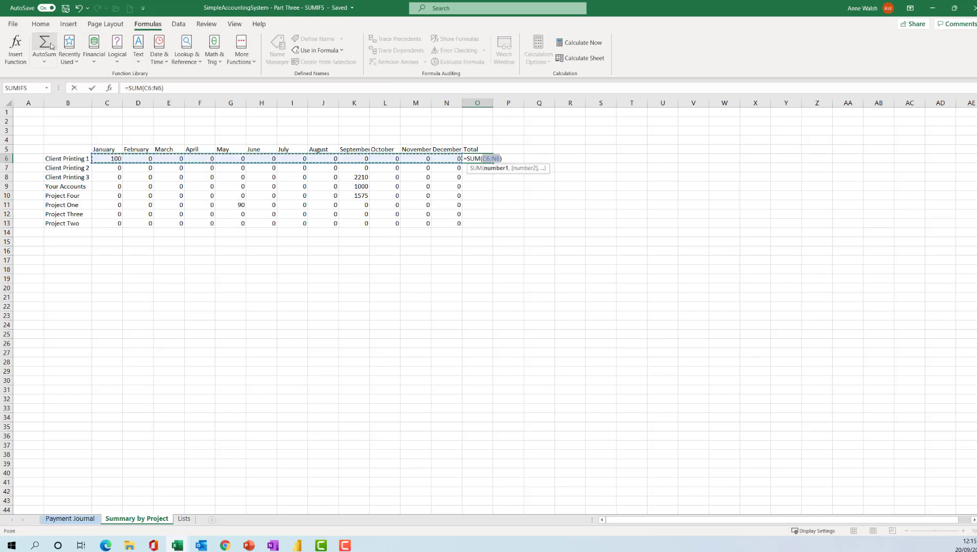
pyautogui.press('Return')
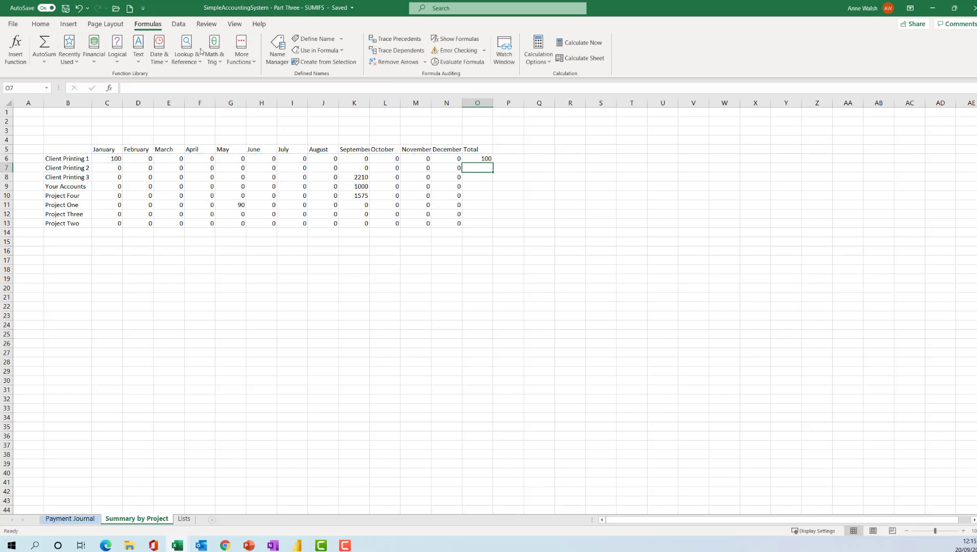
pyautogui.click(477, 159)
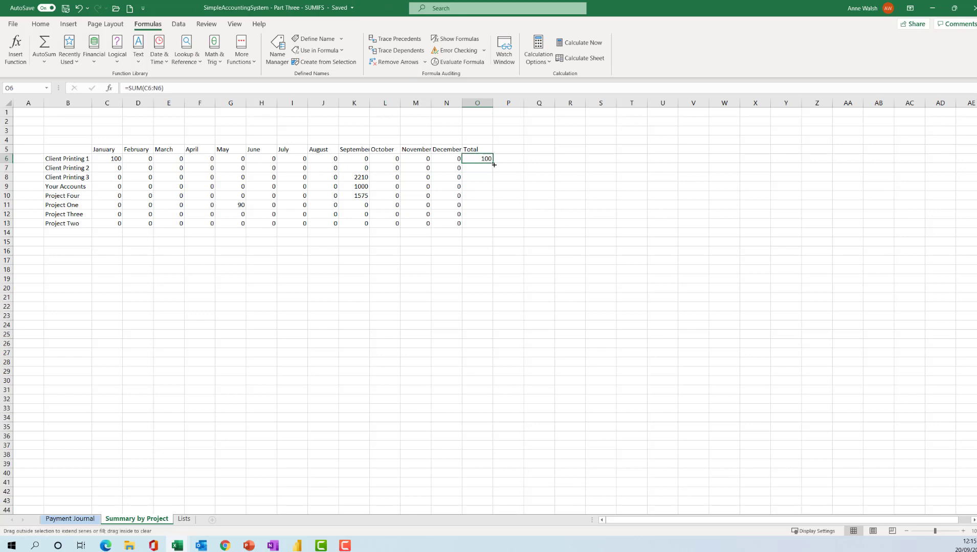
pyautogui.doubleClick(493, 164)
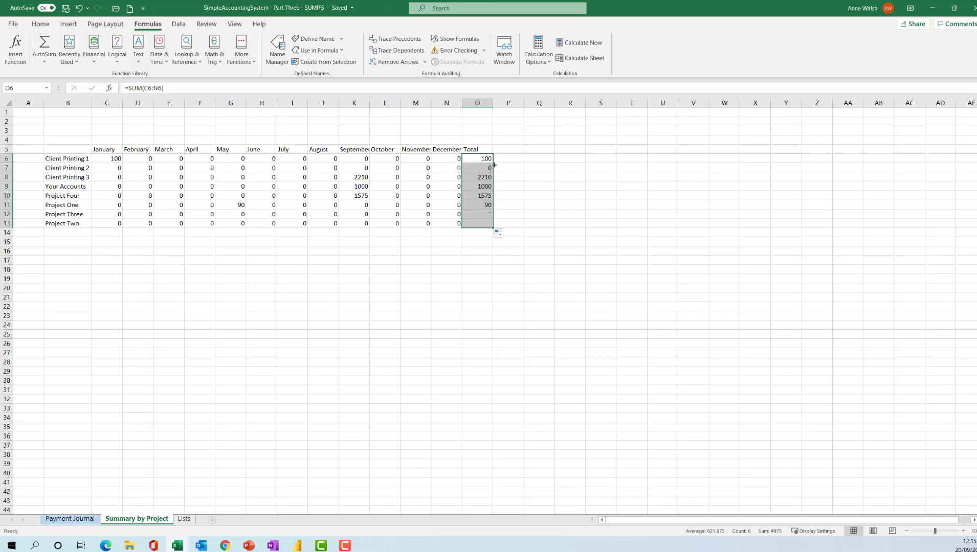
# Step: Add a grand total in O16 that sums O6:O15
pyautogui.click(476, 254)
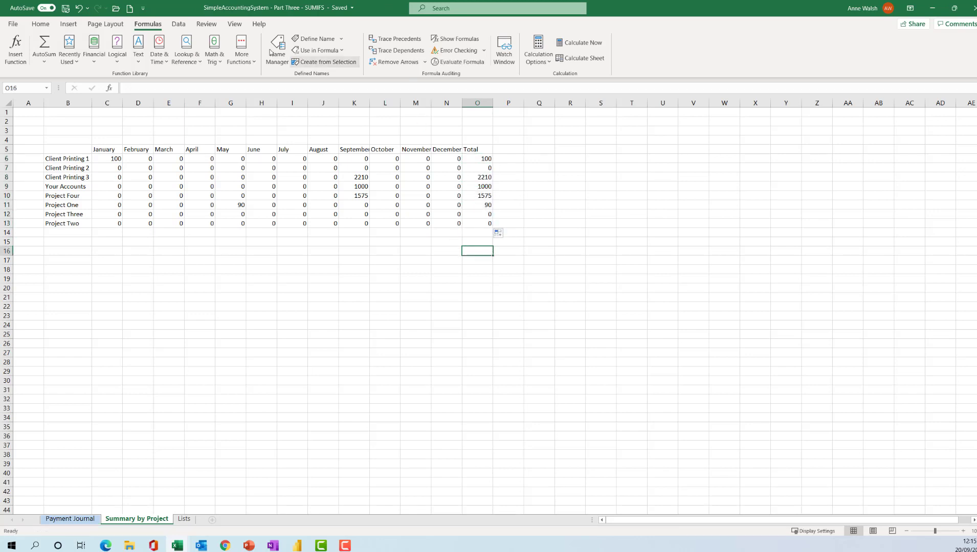
pyautogui.click(44, 45)
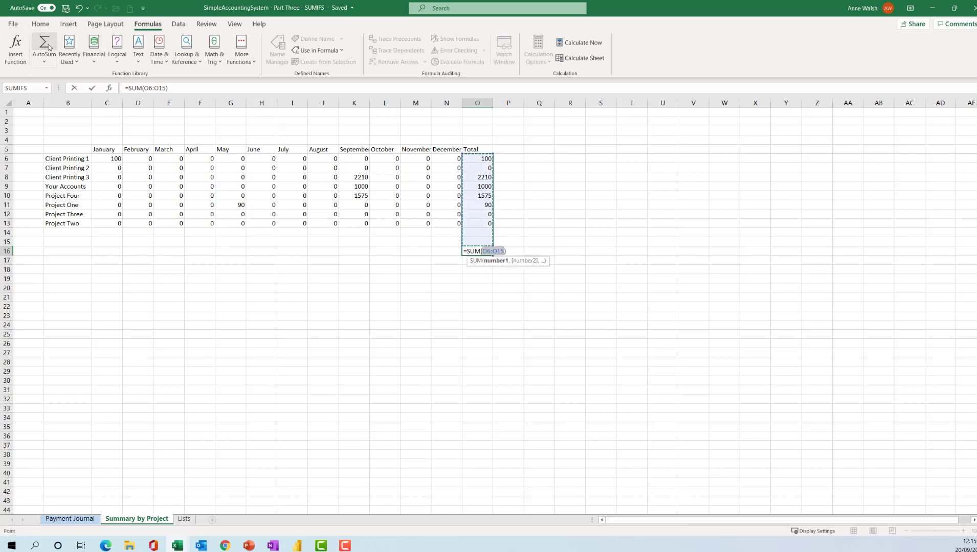
pyautogui.press('Return')
pyautogui.click(487, 251)
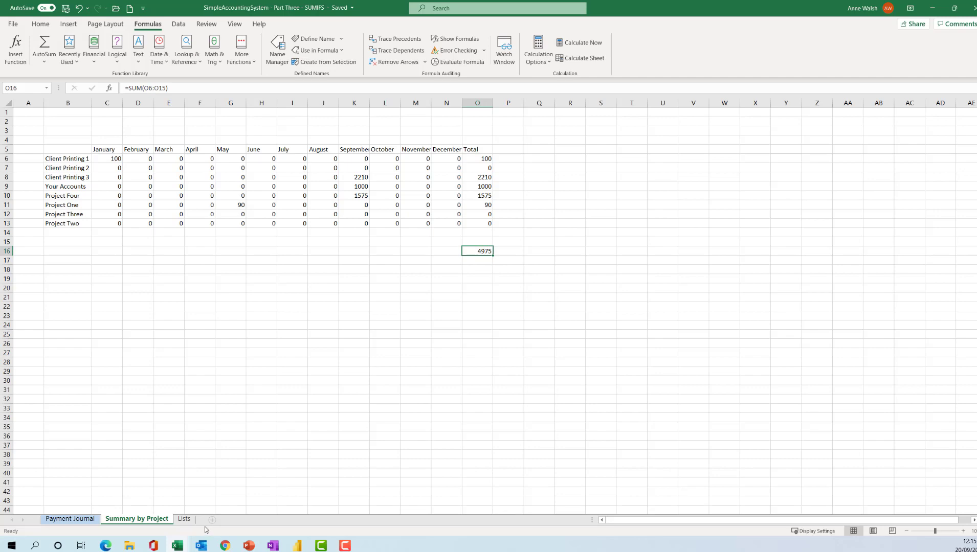
# Step: Compare the Total Paid entries on the Payment Journal sheet with the grand total on Summary by Project
pyautogui.click(70, 519)
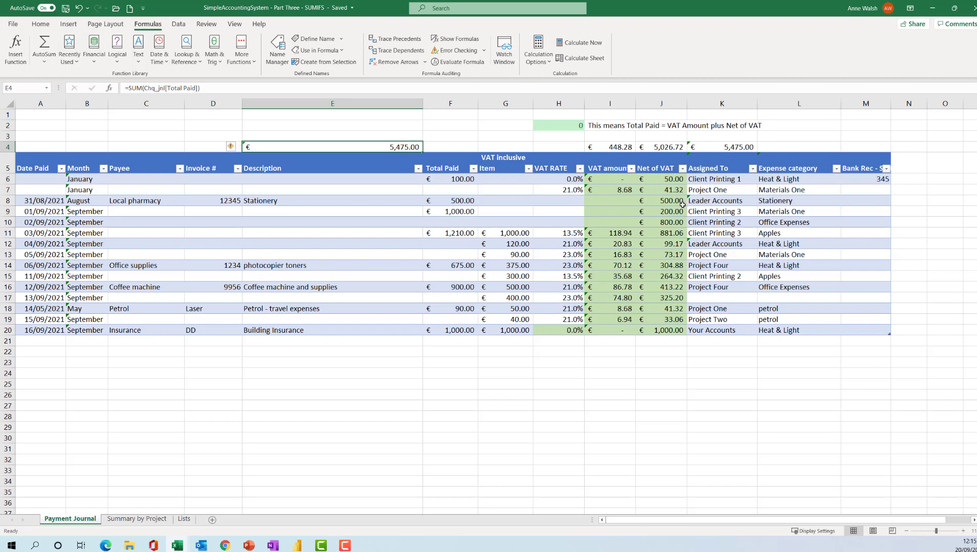
pyautogui.moveTo(450, 179); pyautogui.dragTo(446, 309)
pyautogui.click(137, 519)
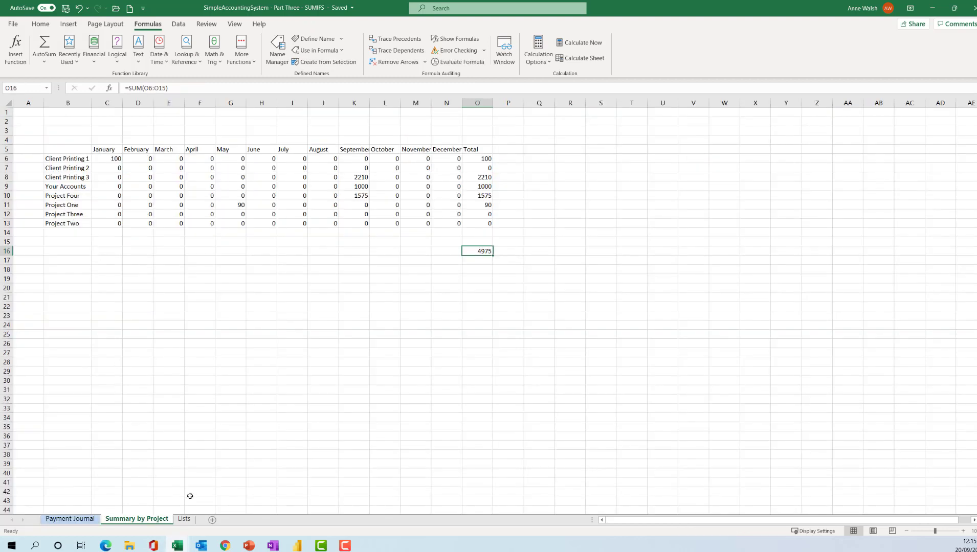
pyautogui.click(346, 545)
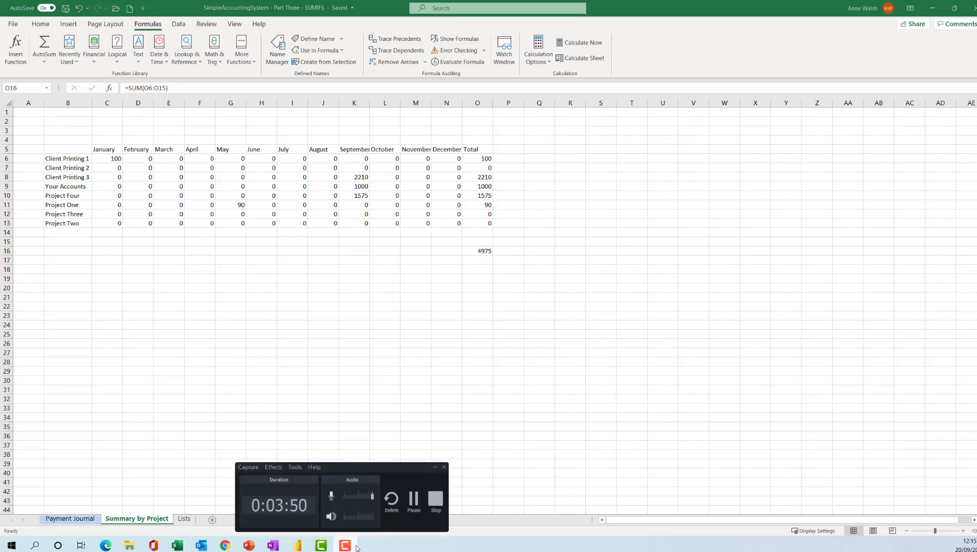
pyautogui.click(414, 504)
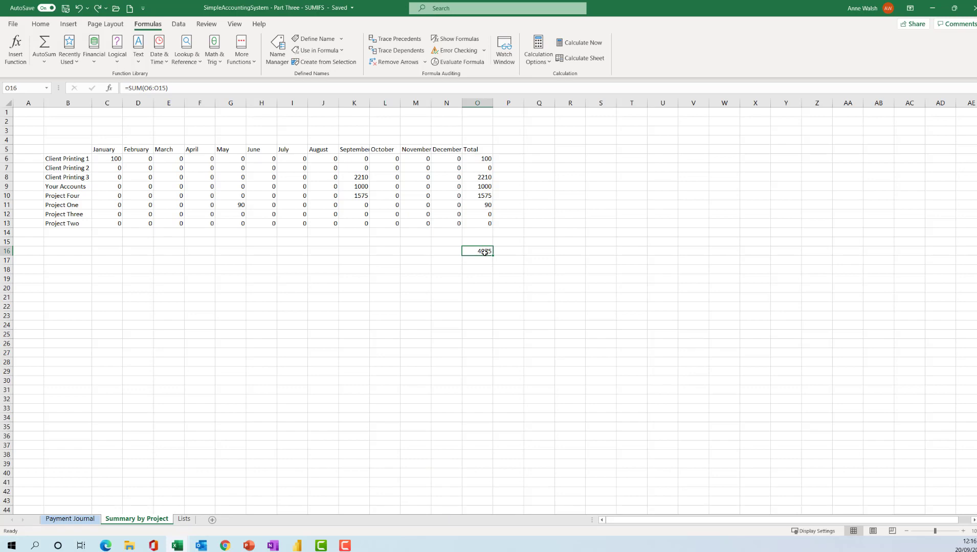
# Step: Assign the 13/09/2021 payment in K17 of Payment Journal to Your Accounts and check the Summary by Project totals
pyautogui.click(75, 521)
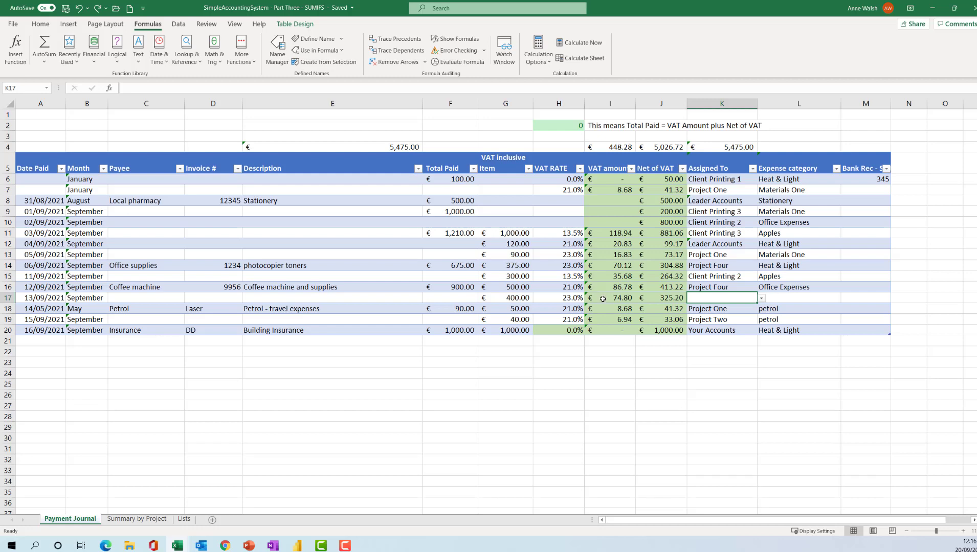
pyautogui.click(761, 300)
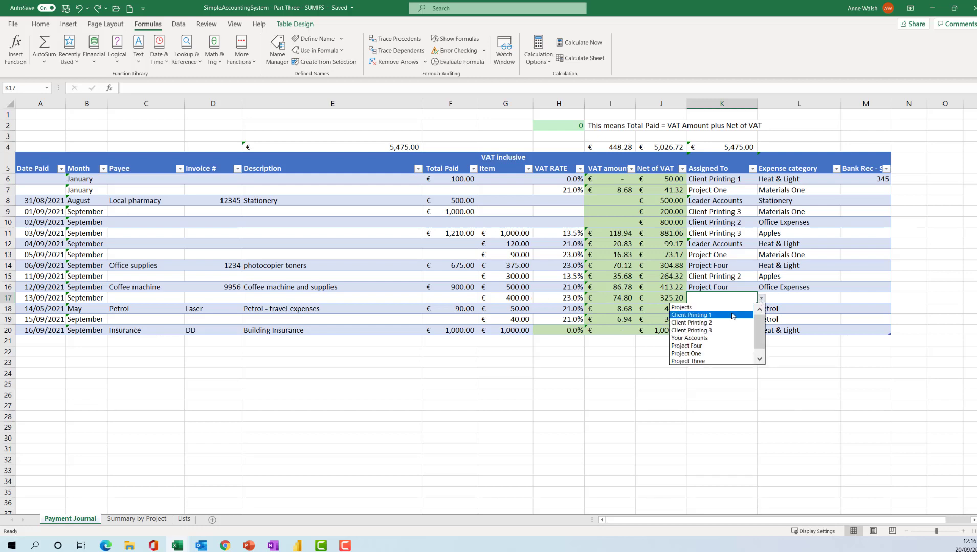
pyautogui.click(719, 338)
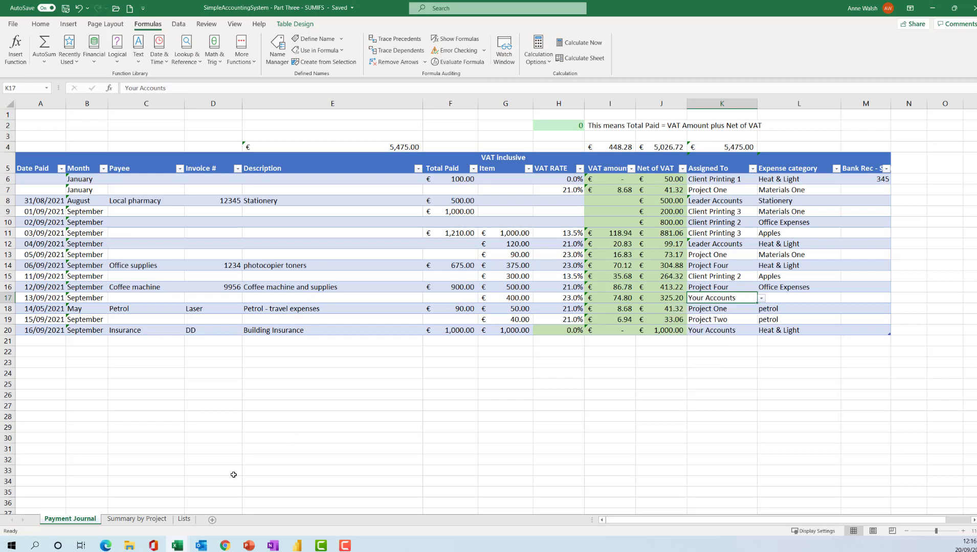
pyautogui.click(147, 519)
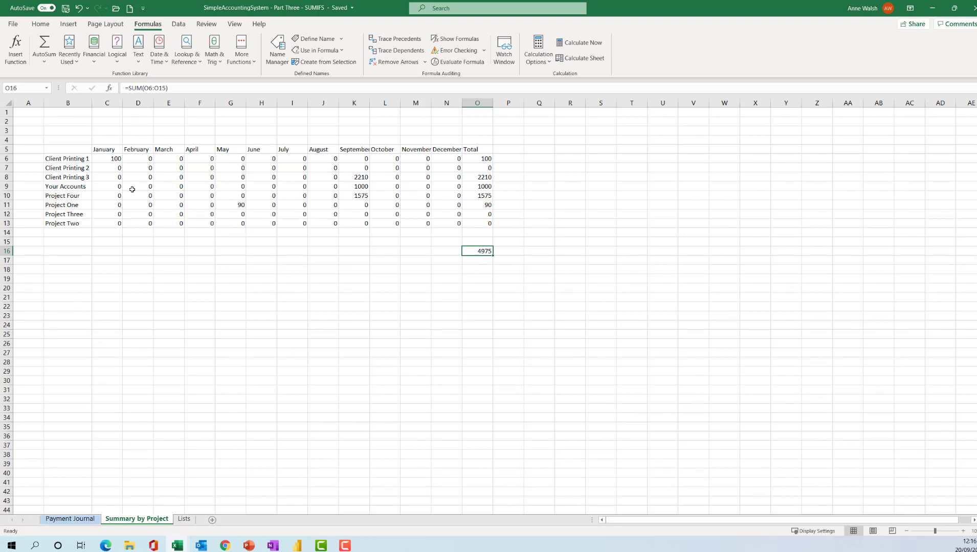
# Step: Examine the Assigned To entry in K8 of Payment Journal and compare it with the project names on Summary by Project
pyautogui.click(72, 519)
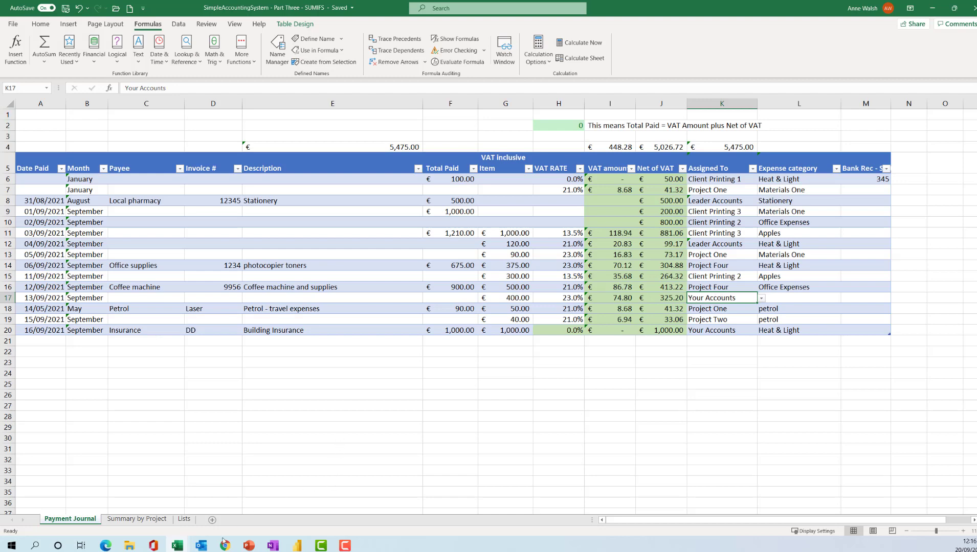
pyautogui.click(350, 546)
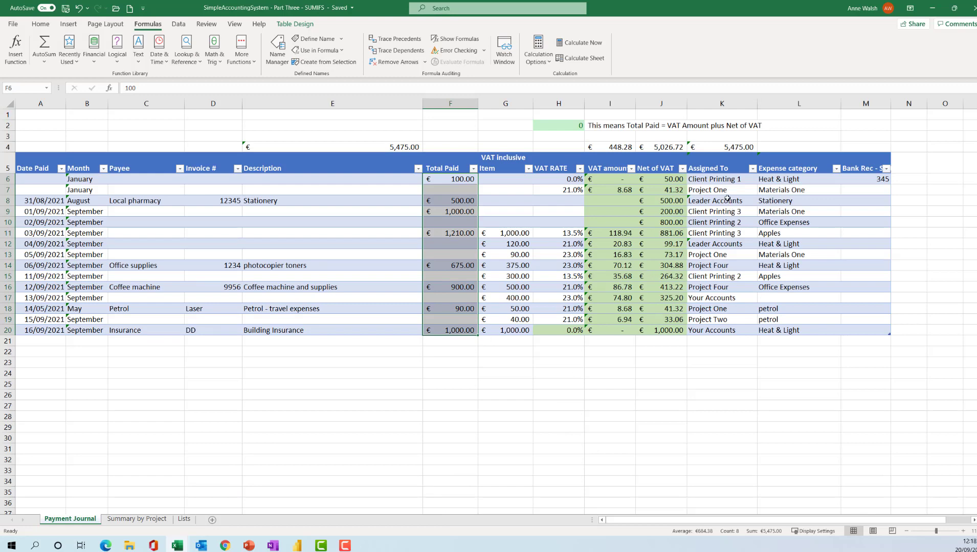
pyautogui.click(724, 200)
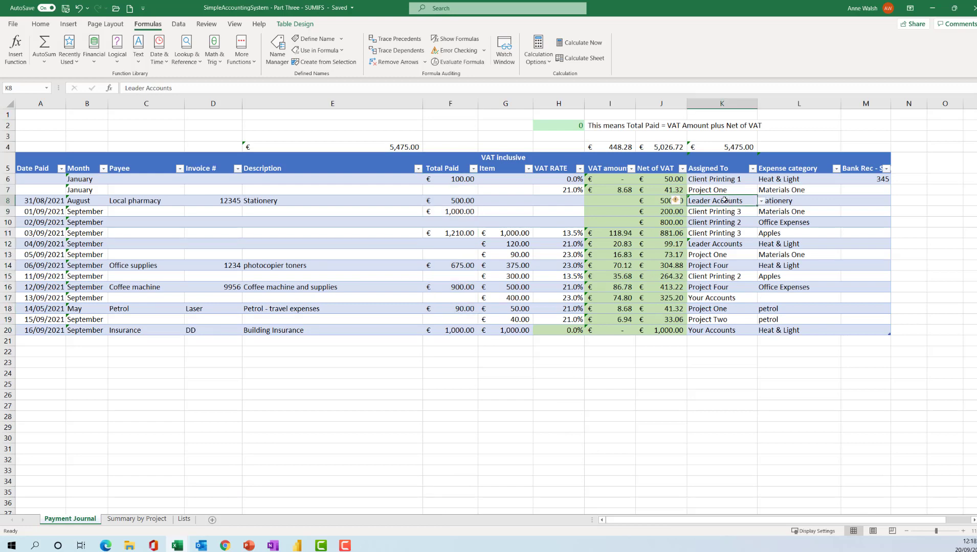
pyautogui.click(137, 519)
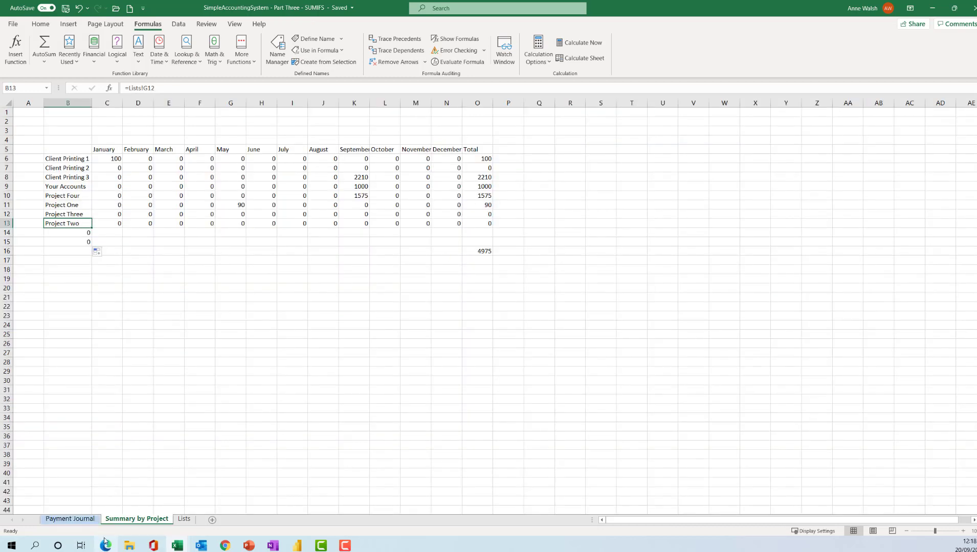
# Step: Reassign the 31/08/2021 Stationery payment in K8 of Payment Journal to Your Accounts and recheck the Summary by Project totals
pyautogui.click(90, 520)
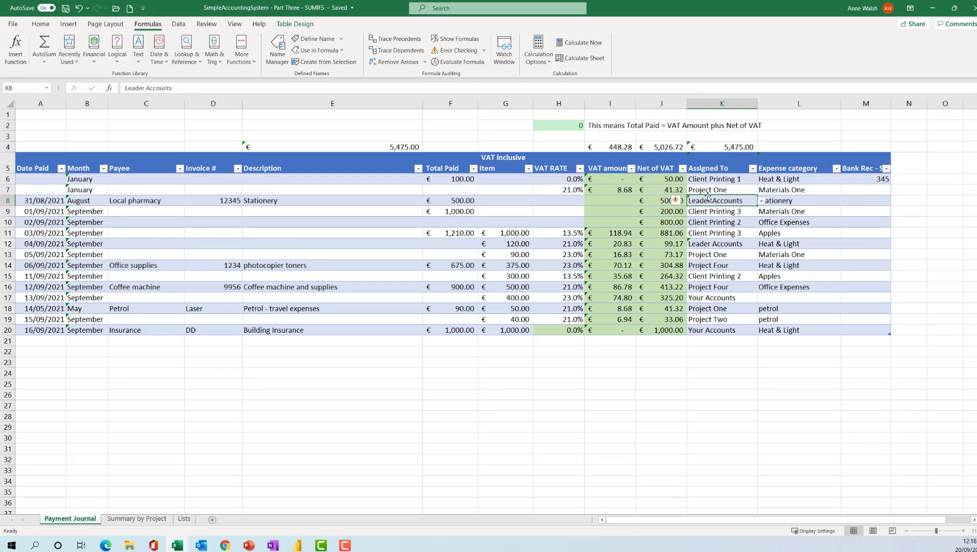
pyautogui.click(762, 202)
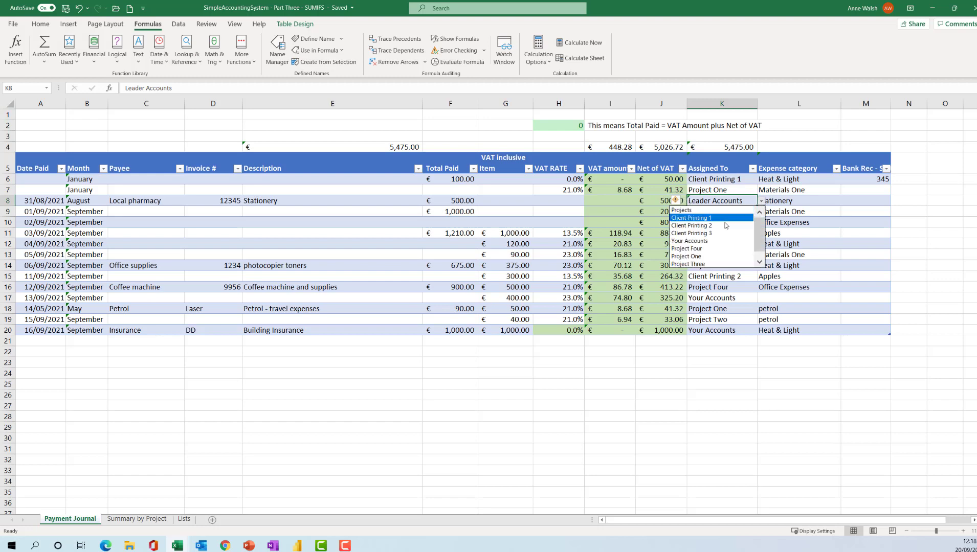
pyautogui.click(720, 244)
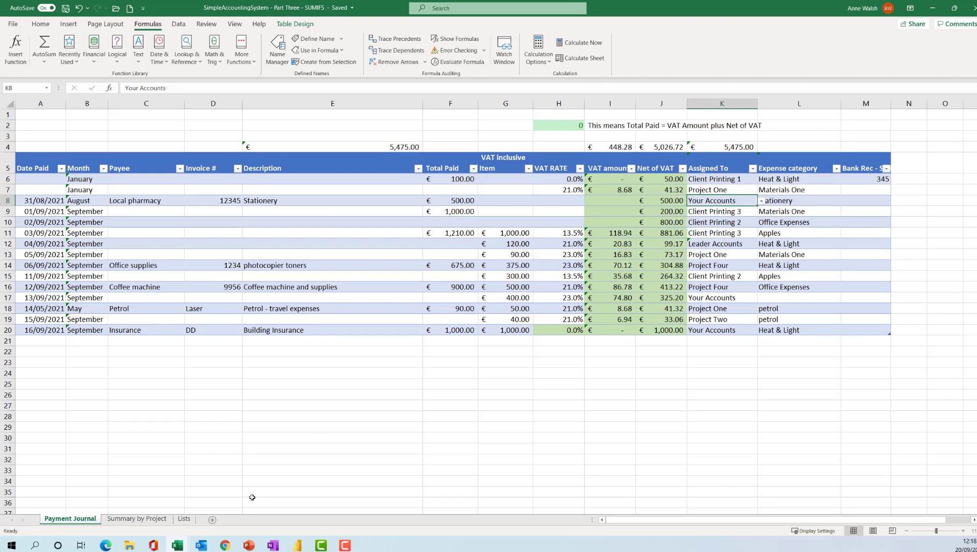
pyautogui.click(137, 519)
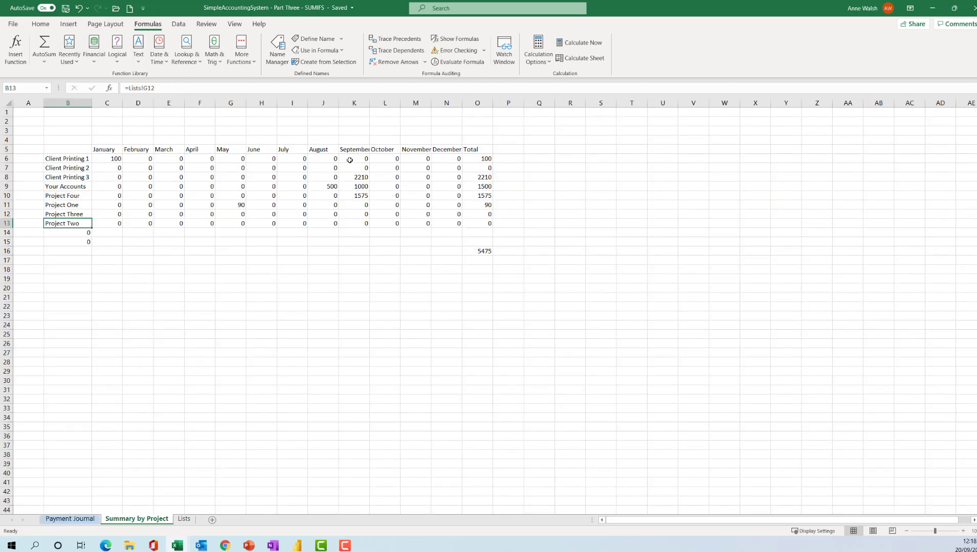
# Step: Widen the September column and apply the Heading 3 cell style to the month and Total headers in C5:O5
pyautogui.moveTo(370, 103); pyautogui.dragTo(384, 103)
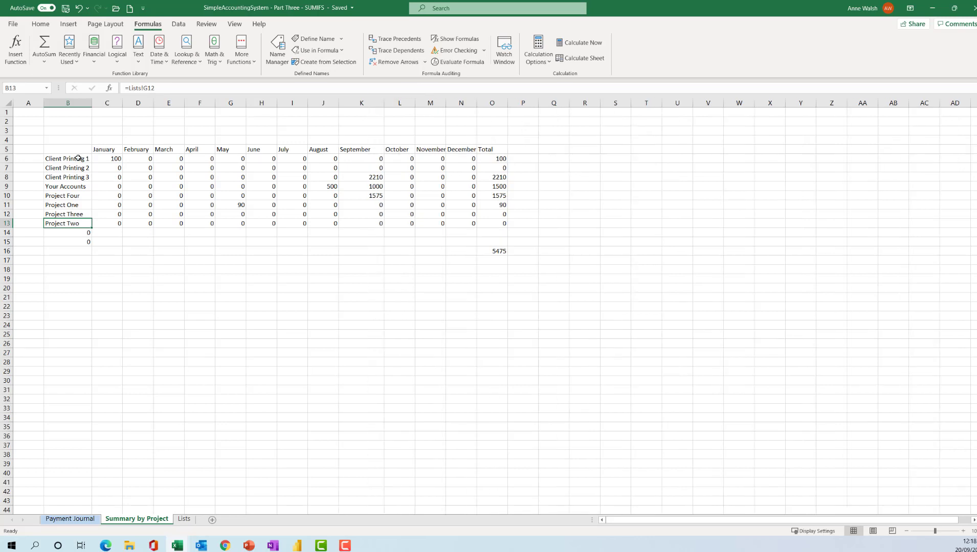
pyautogui.click(115, 149)
pyautogui.moveTo(117, 149); pyautogui.dragTo(506, 152)
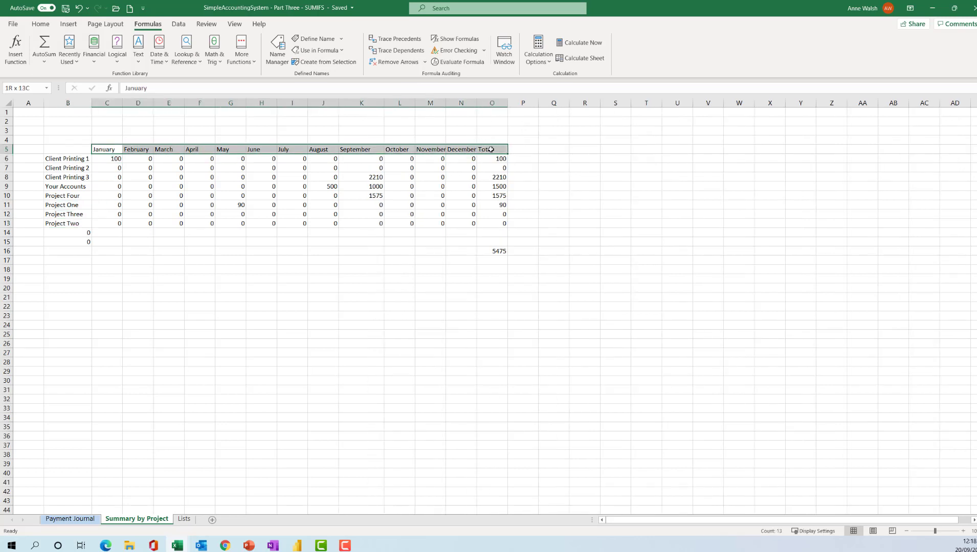
pyautogui.click(40, 24)
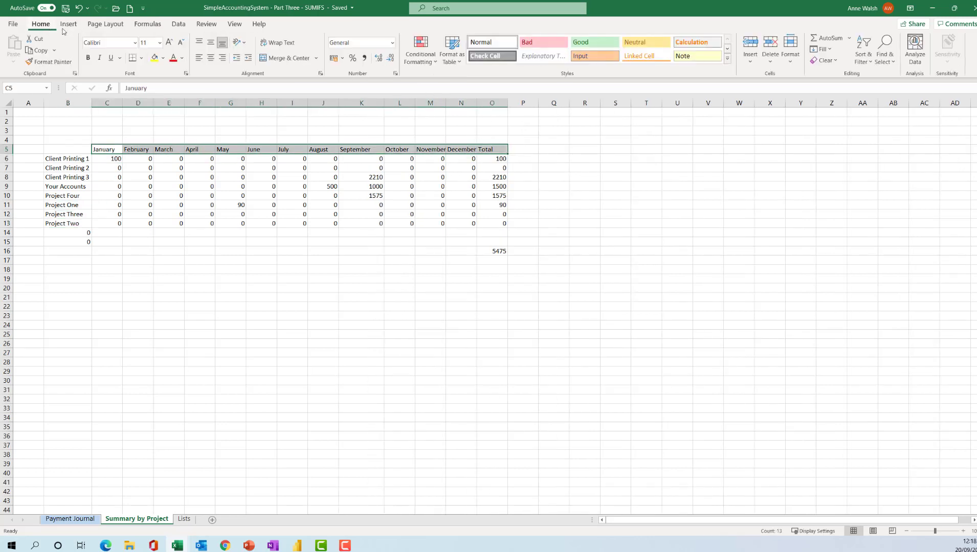
pyautogui.click(728, 58)
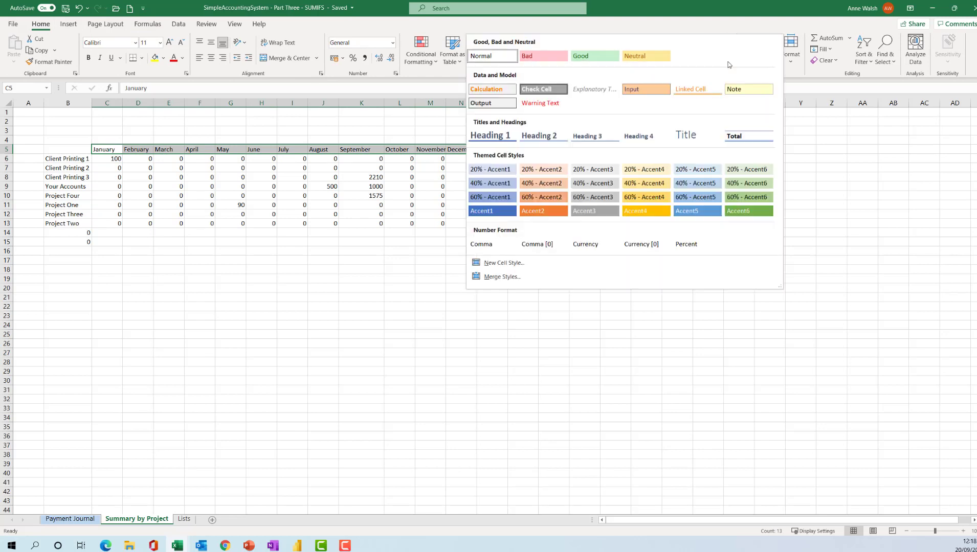
pyautogui.click(593, 136)
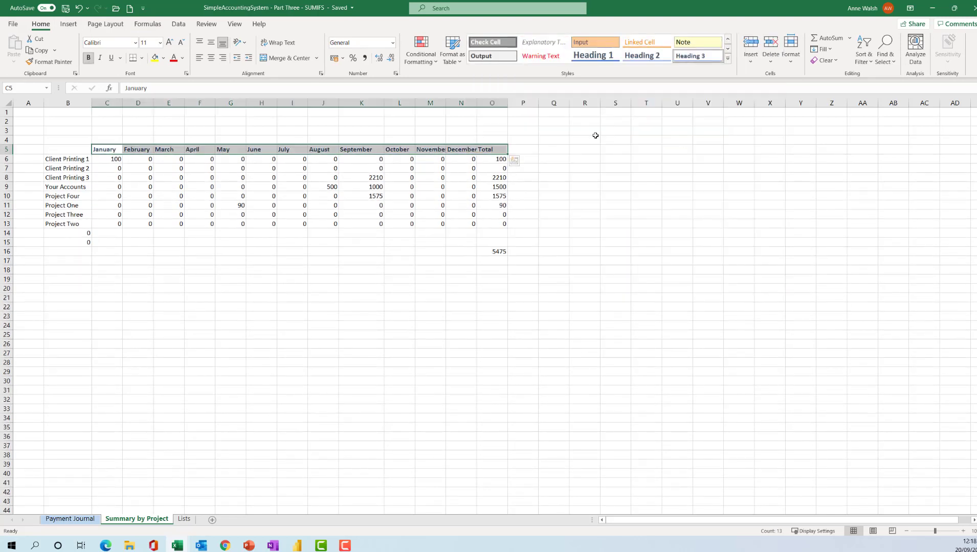
# Step: Apply the Heading 3 cell style to the project names in B6:B13
pyautogui.click(75, 161)
pyautogui.moveTo(75, 168); pyautogui.dragTo(70, 224)
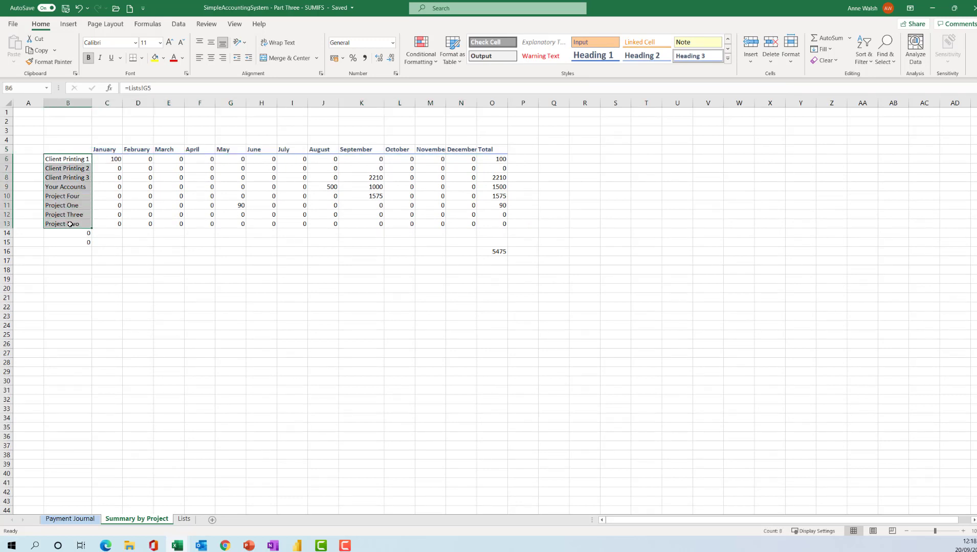
pyautogui.click(727, 58)
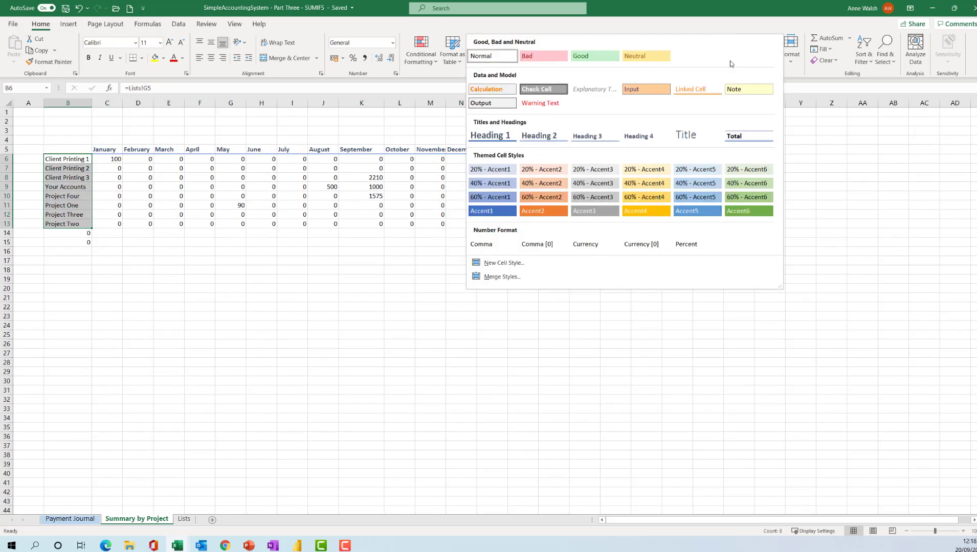
pyautogui.click(609, 139)
# Step: Total the January column in C16 with =SUM(C6:C15) and fill the formula across through December in N16
pyautogui.click(106, 247)
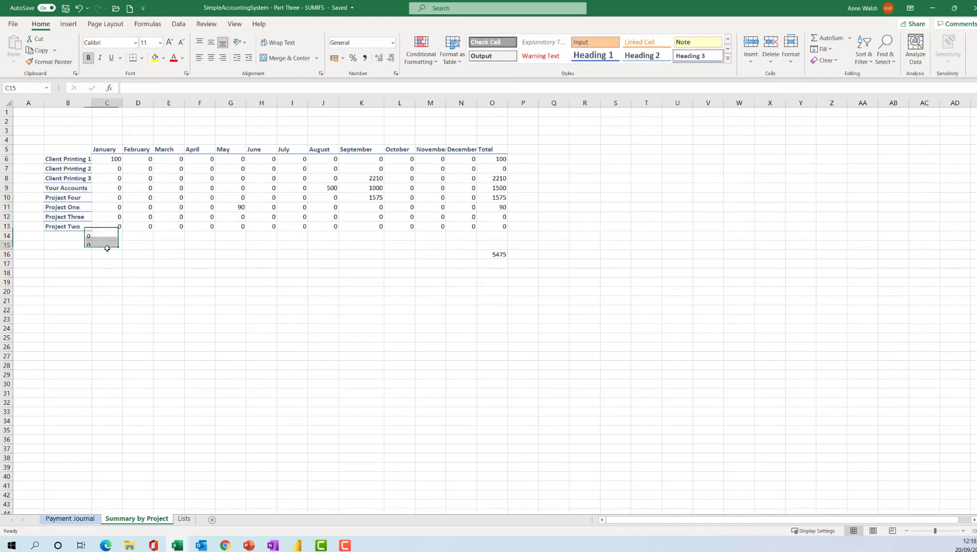
pyautogui.click(112, 256)
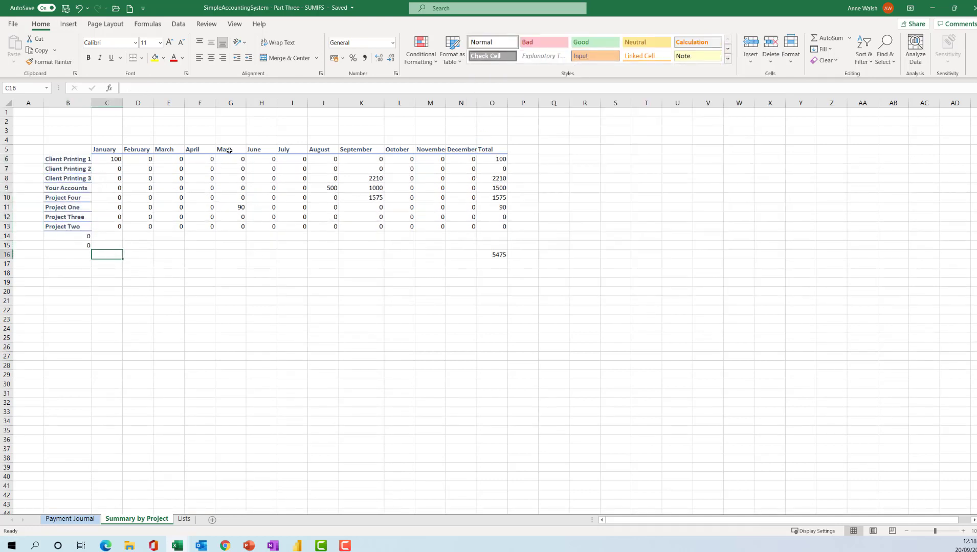
pyautogui.click(827, 39)
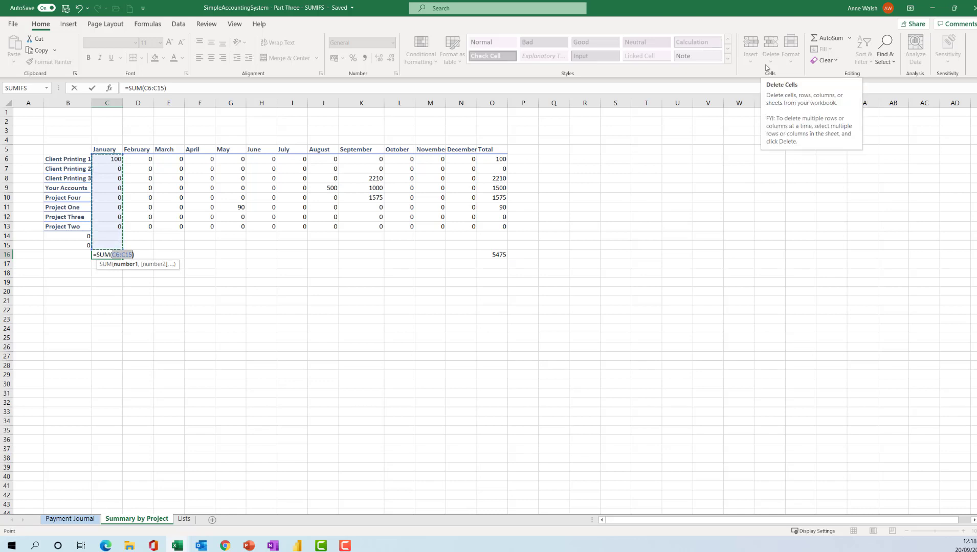
pyautogui.press('Return')
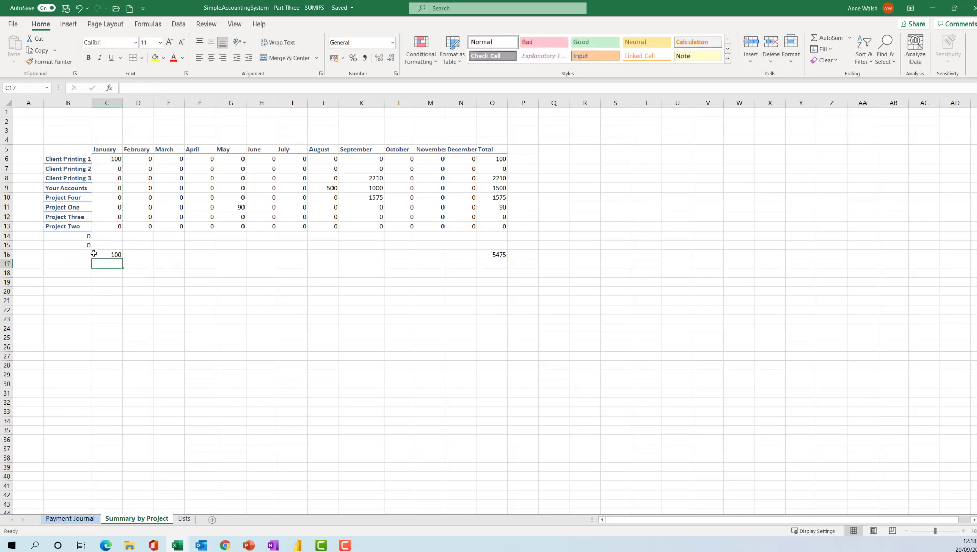
pyautogui.click(112, 256)
pyautogui.click(124, 259)
pyautogui.click(114, 254)
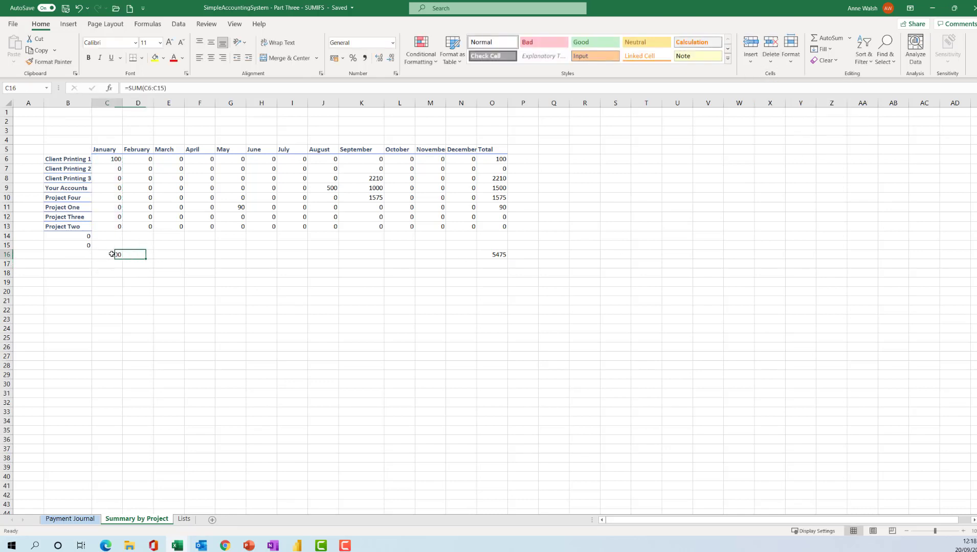
pyautogui.moveTo(123, 260); pyautogui.dragTo(471, 258)
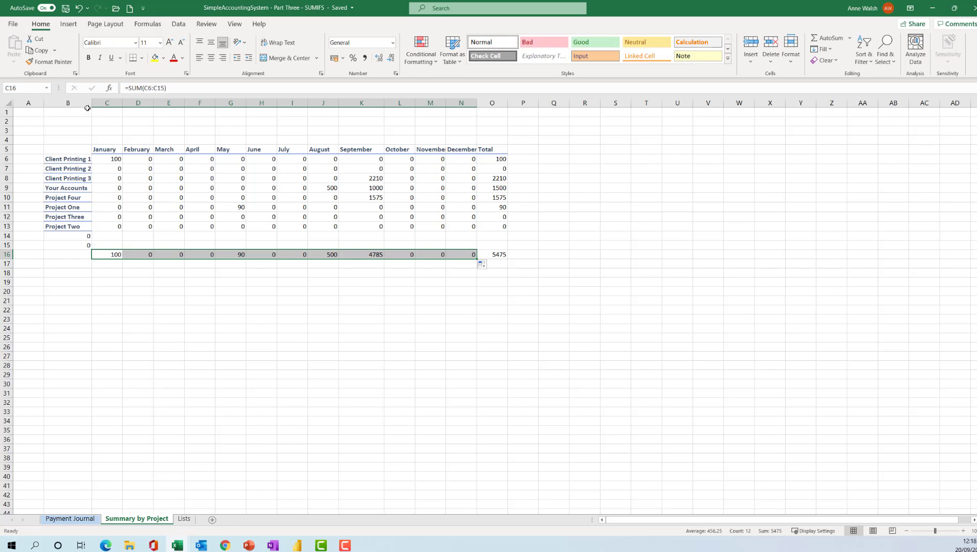
# Step: Widen the project names column B and make the Total column figures in O6:O16 bold
pyautogui.moveTo(92, 103); pyautogui.dragTo(103, 102)
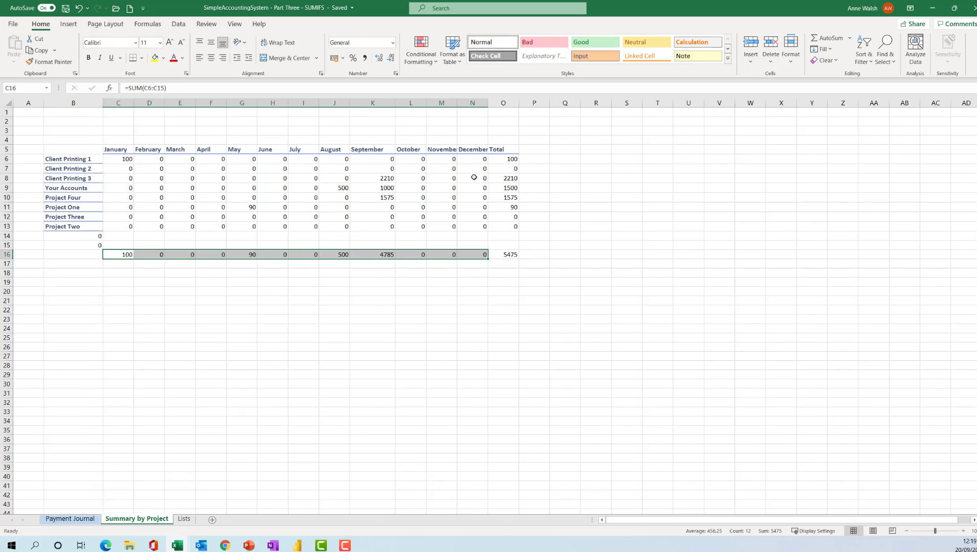
pyautogui.moveTo(511, 158); pyautogui.dragTo(510, 256)
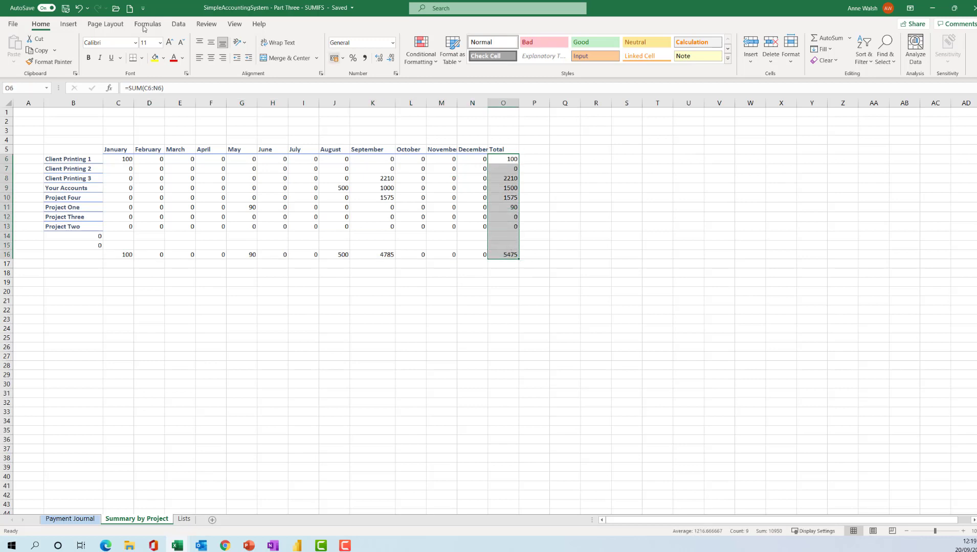
pyautogui.click(88, 61)
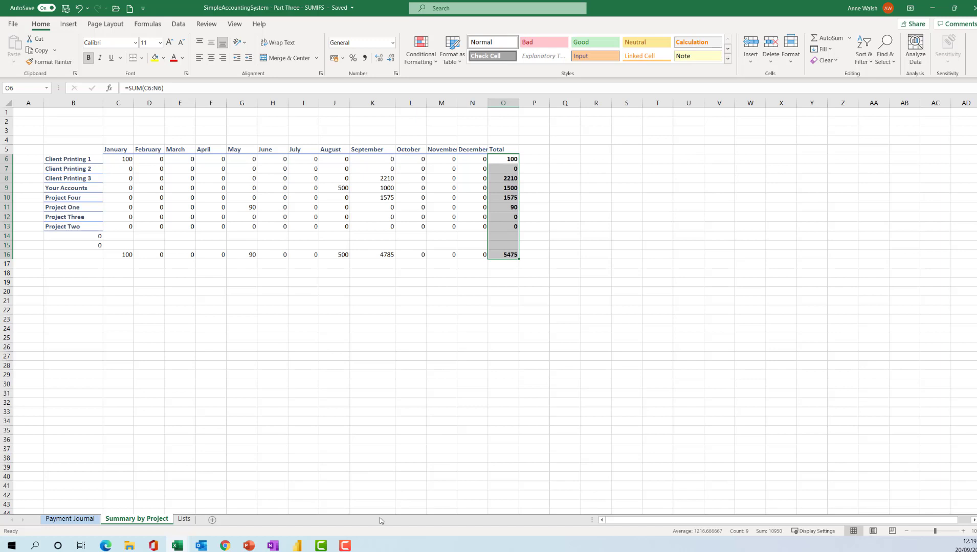
pyautogui.click(345, 547)
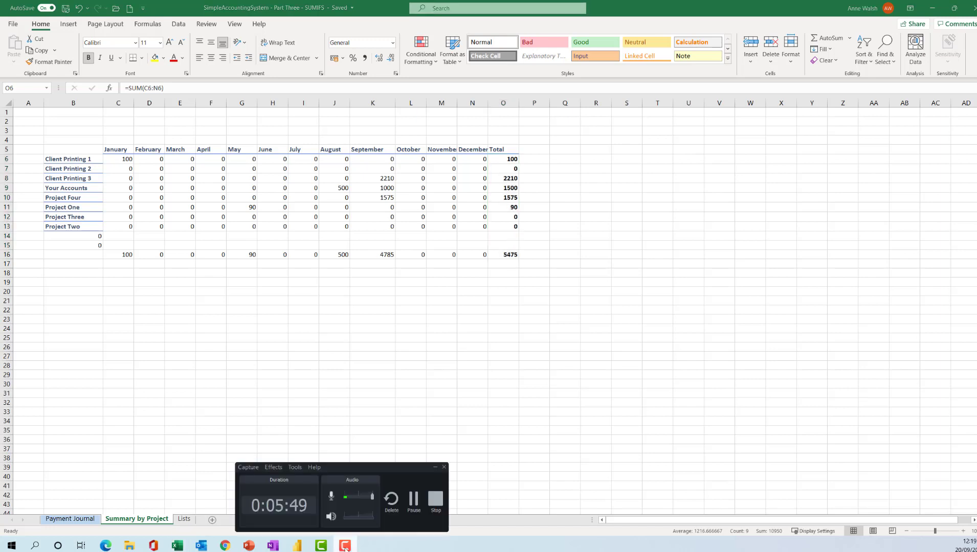